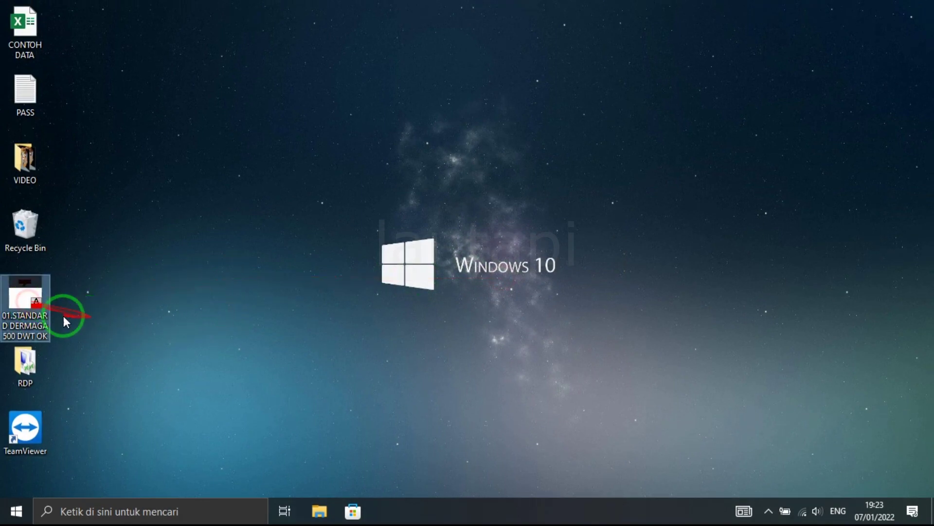
Open 01.STANDARD DERMAGA 500 DWT OK.dwg from the desktop and dismiss the proxy notice.
left_click_drag(93, 299, 297, 229)
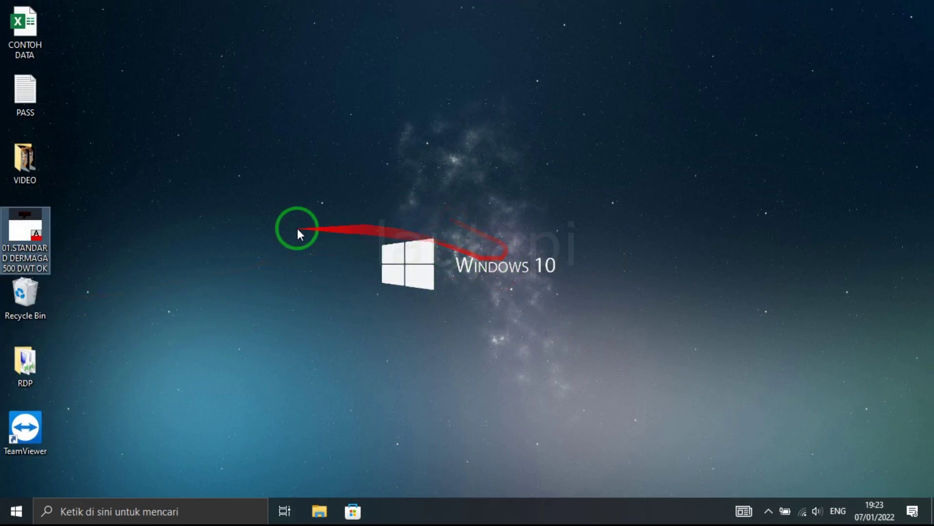
double_click(37, 237)
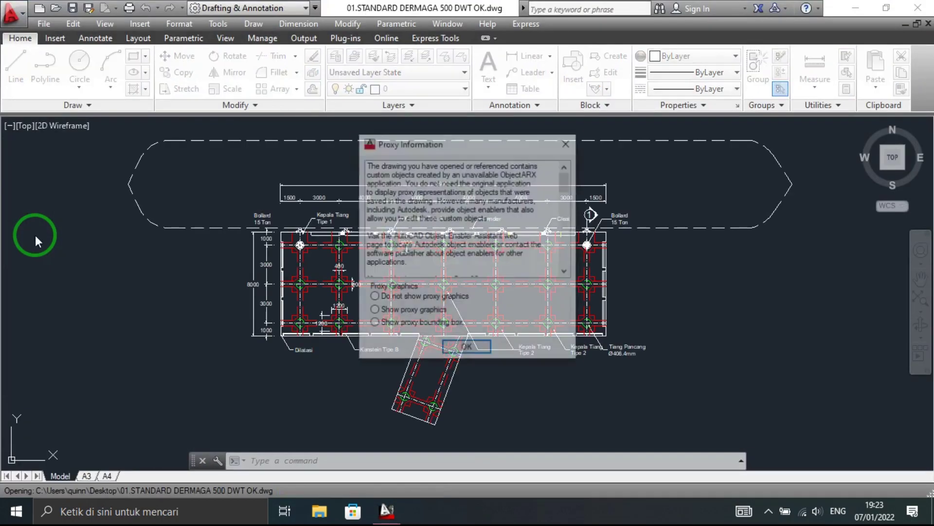
left_click(453, 359)
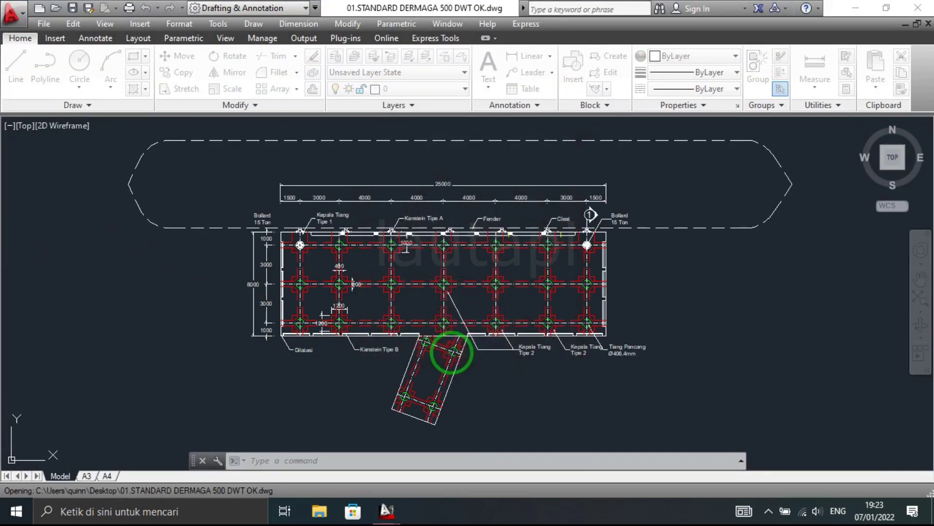
Zoom and pan the dock plan to frame the pier.
scroll(375, 292, "down", 3)
left_click(376, 292)
left_click(579, 433)
key("Delete")
scroll(463, 282, "up", 5)
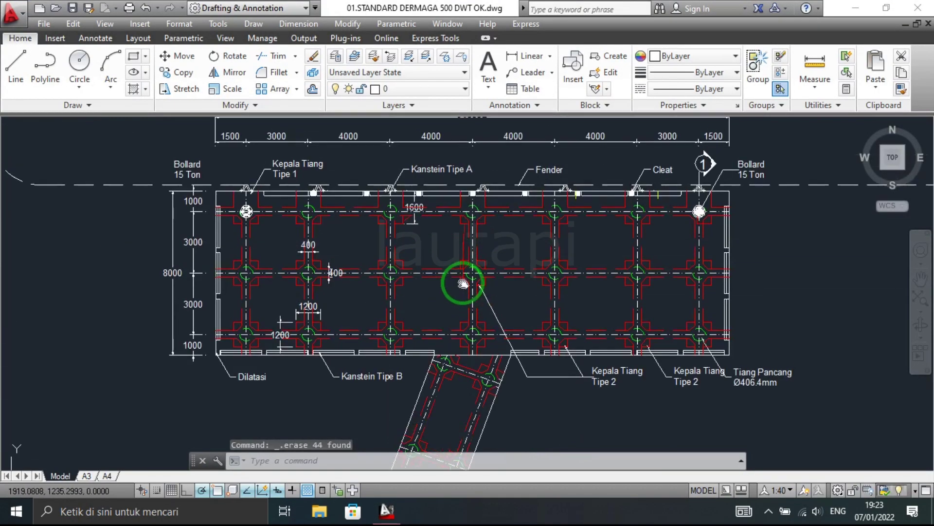
scroll(463, 291, "down", 2)
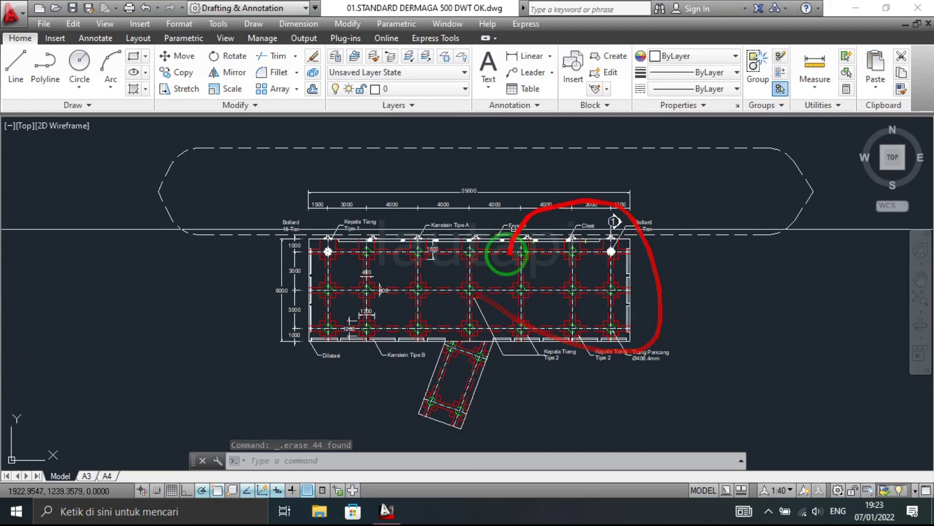
scroll(568, 272, "up", 1)
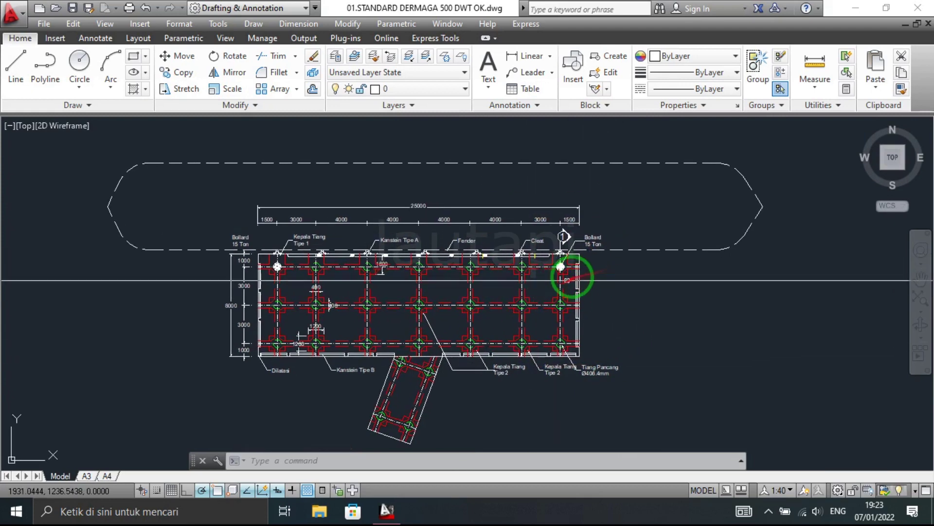
scroll(574, 276, "up", 1)
middle_click_drag(553, 282, 578, 277)
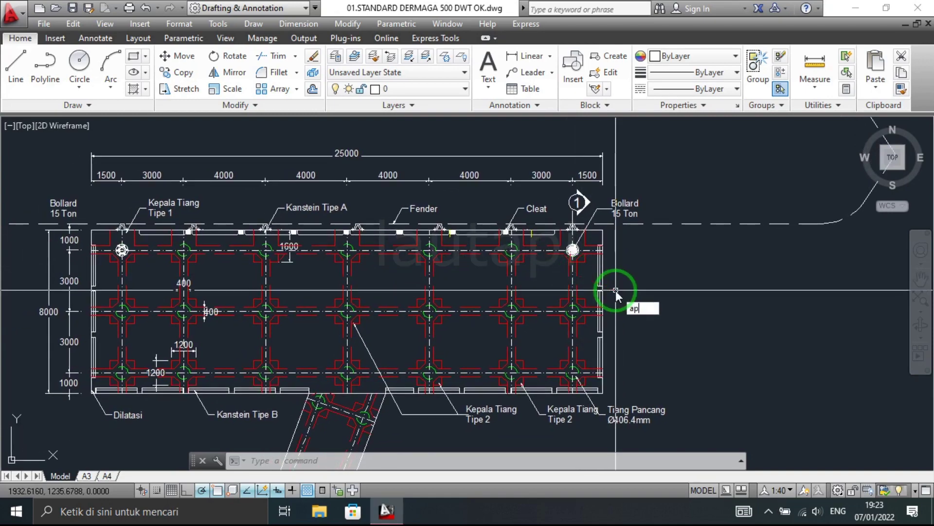
Load the L24.lsp routine through APPLOAD and close the loader window.
key("Return")
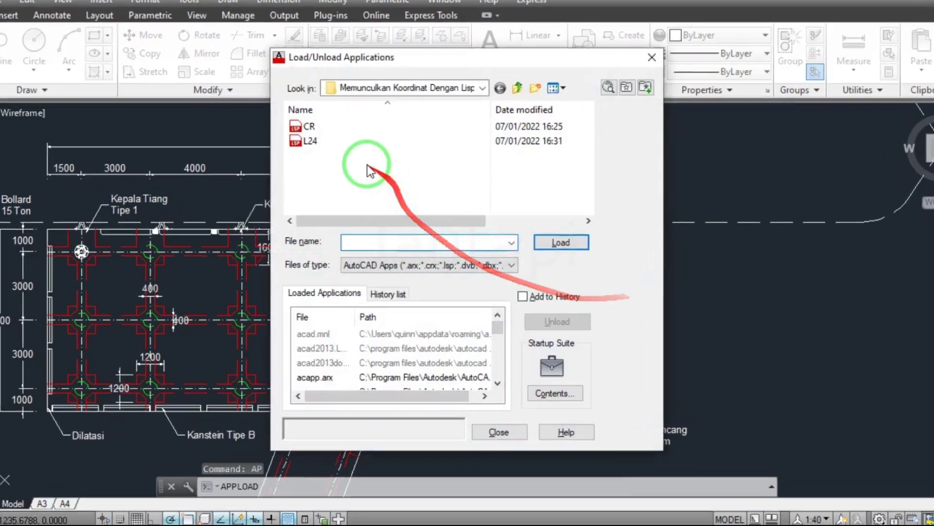
left_click(324, 142)
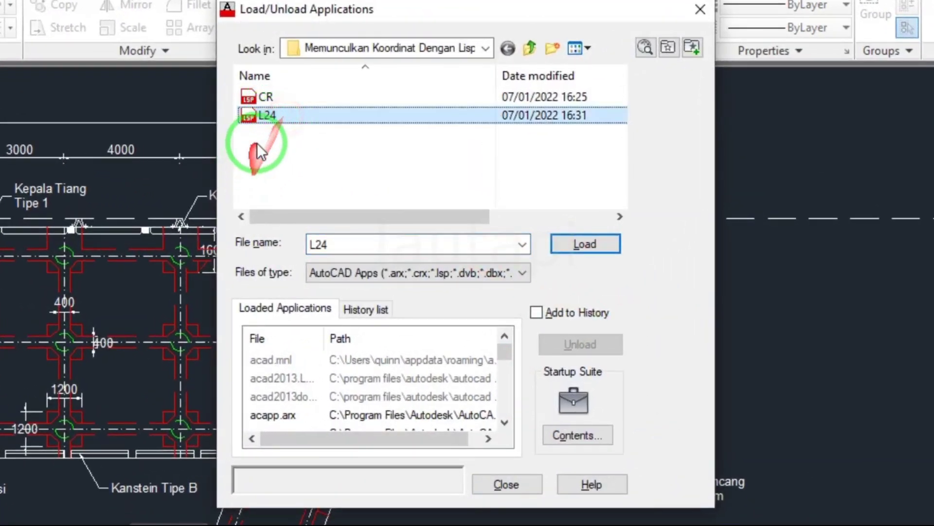
left_click(606, 245)
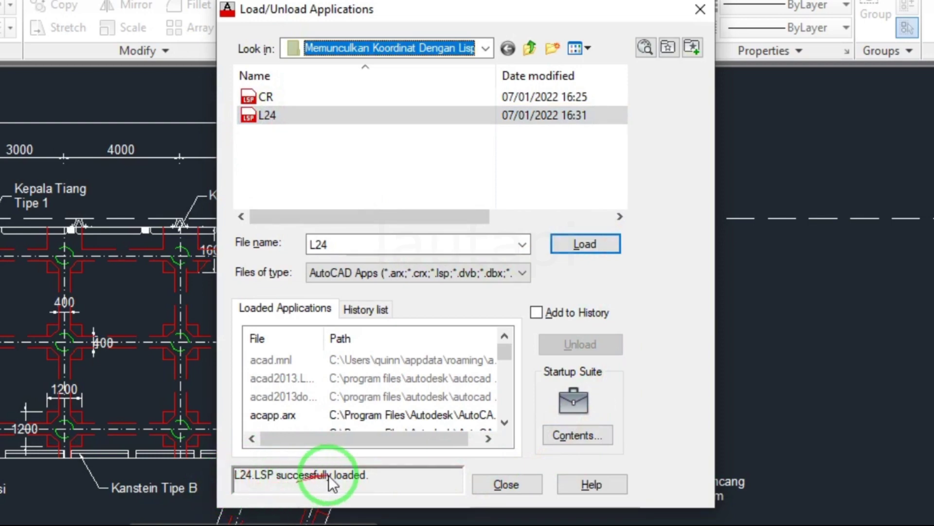
left_click(513, 489)
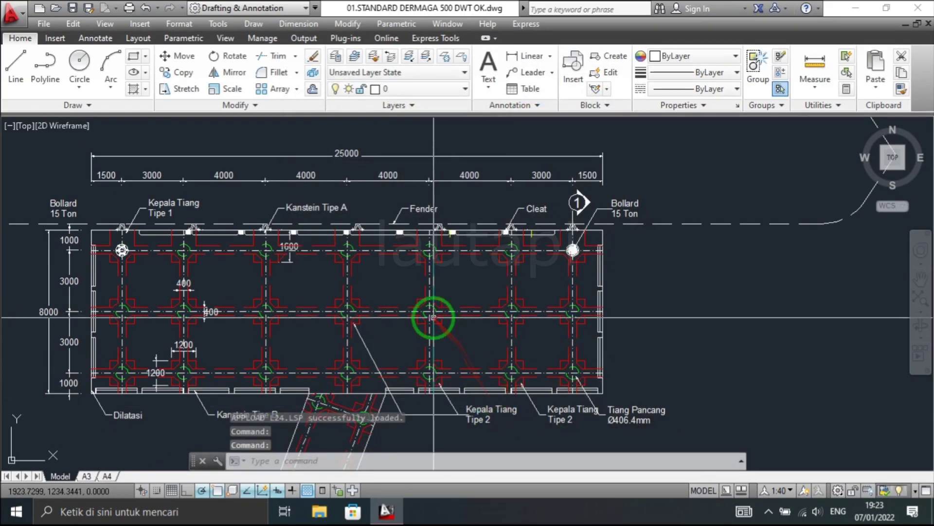
Run L24 to label the right bollard corner E=1931.999, N=1238.637 with a leader above it.
middle_click_drag(333, 308, 404, 297)
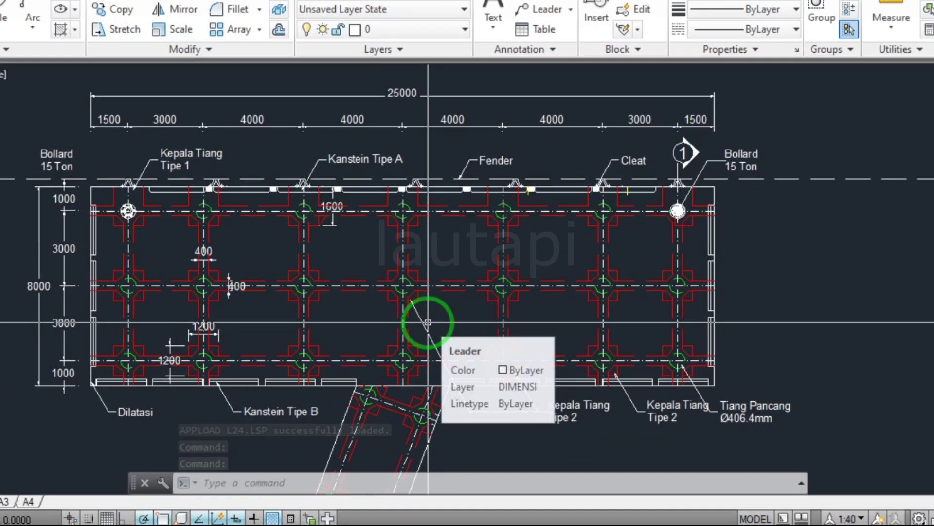
type("L")
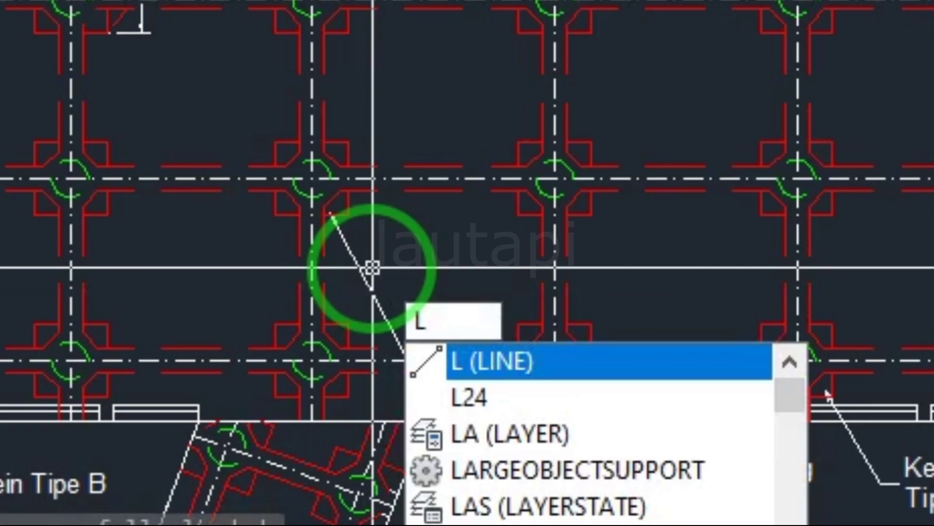
type("24")
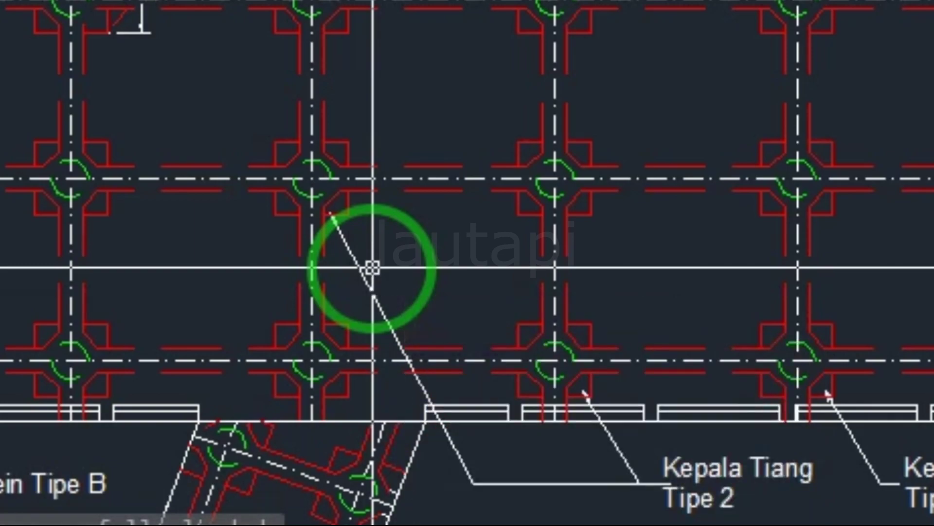
key("Return")
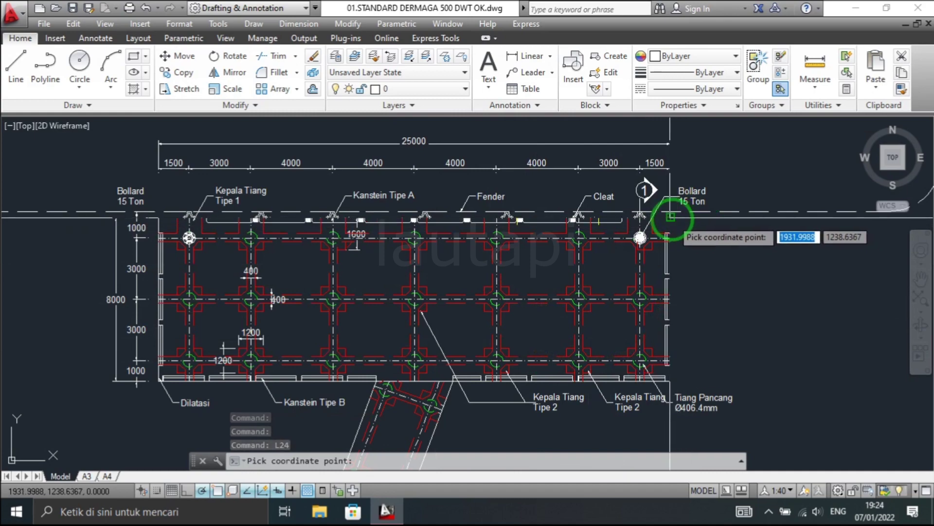
scroll(670, 216, "up", 10)
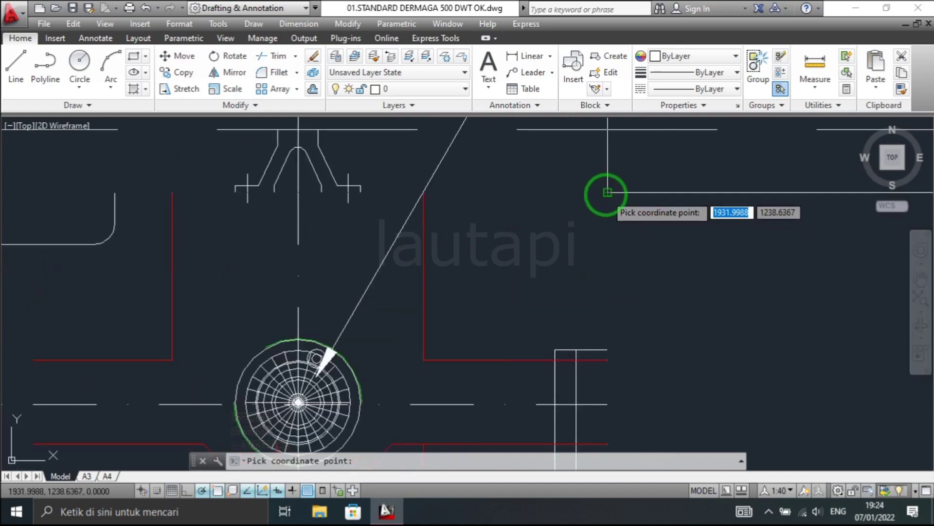
left_click(608, 192)
scroll(525, 351, "down", 3)
scroll(525, 350, "down", 3)
scroll(530, 336, "down", 3)
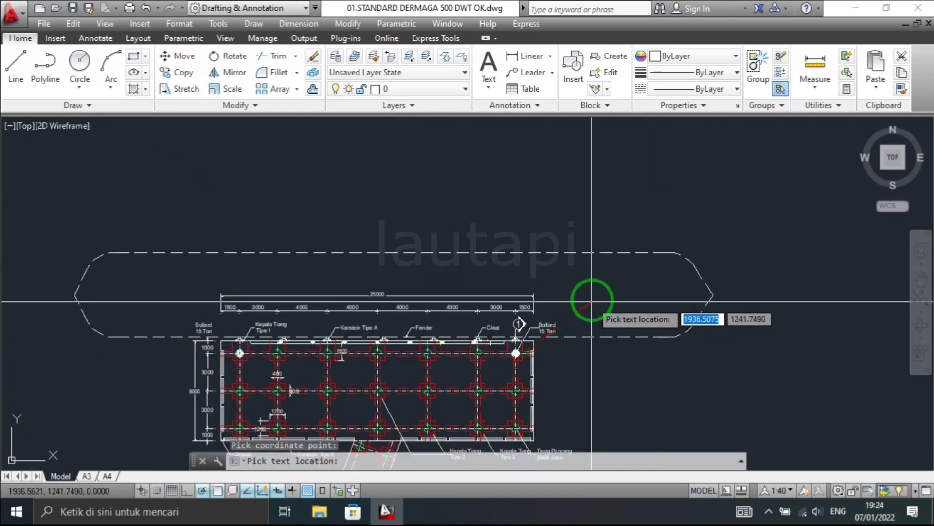
scroll(591, 302, "up", 2)
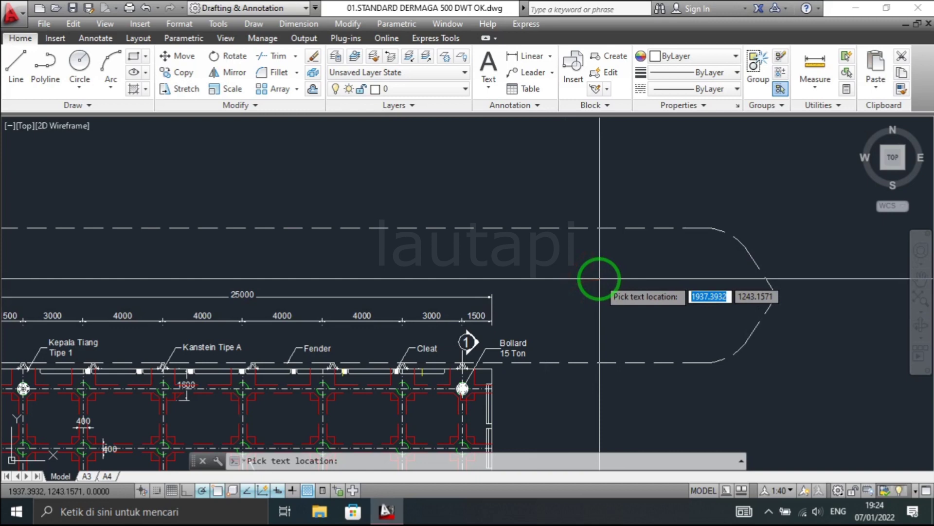
left_click(599, 278)
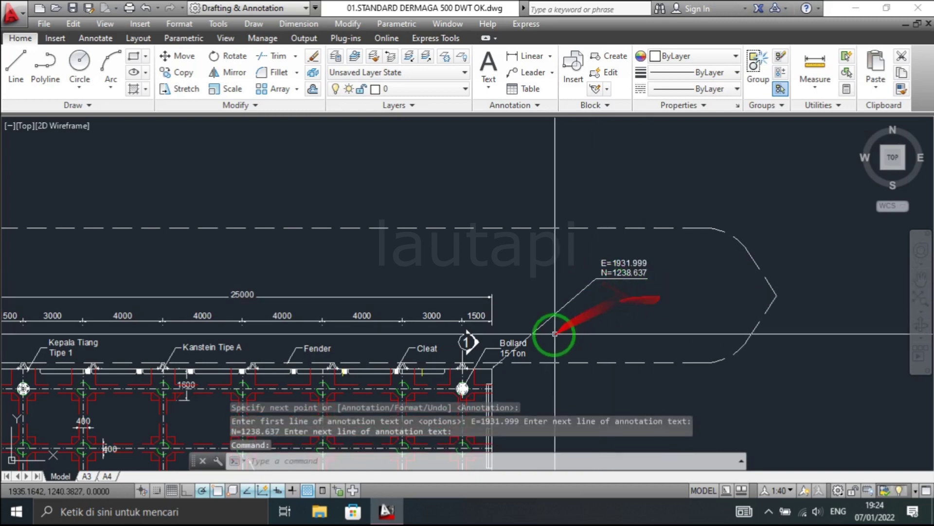
middle_click_drag(559, 335, 618, 291)
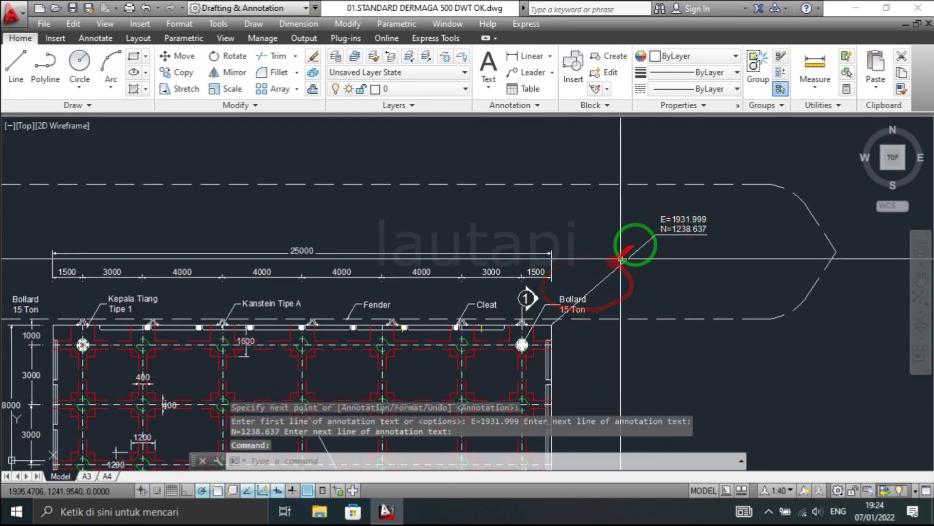
scroll(690, 221, "up", 2)
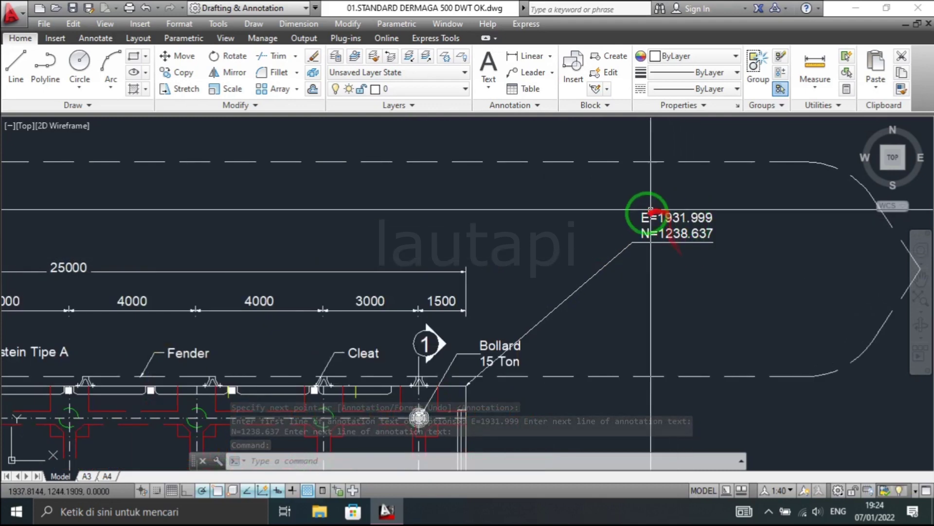
scroll(681, 253, "down", 3)
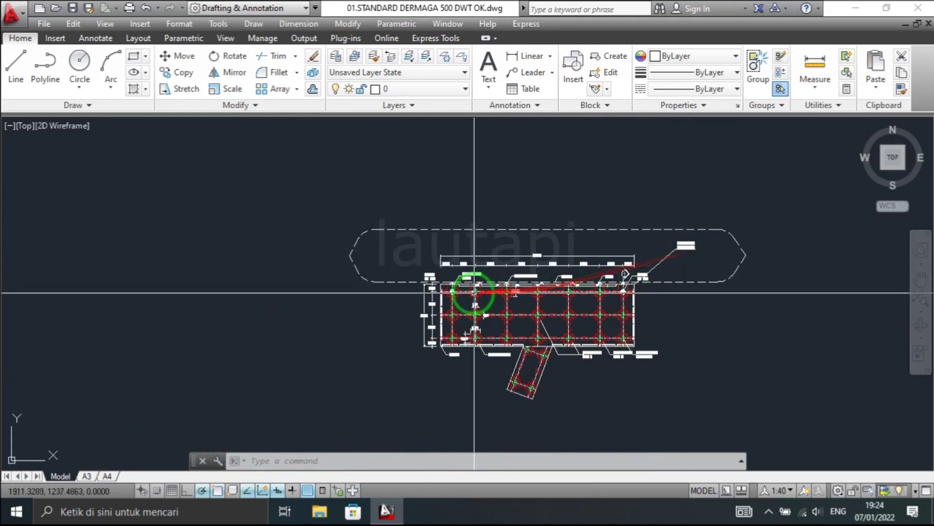
Run L24 again to label the left bollard corner E=1907.024, N=1238.637.
scroll(443, 280, "up", 2)
scroll(441, 280, "up", 1)
type("l24")
key("Return")
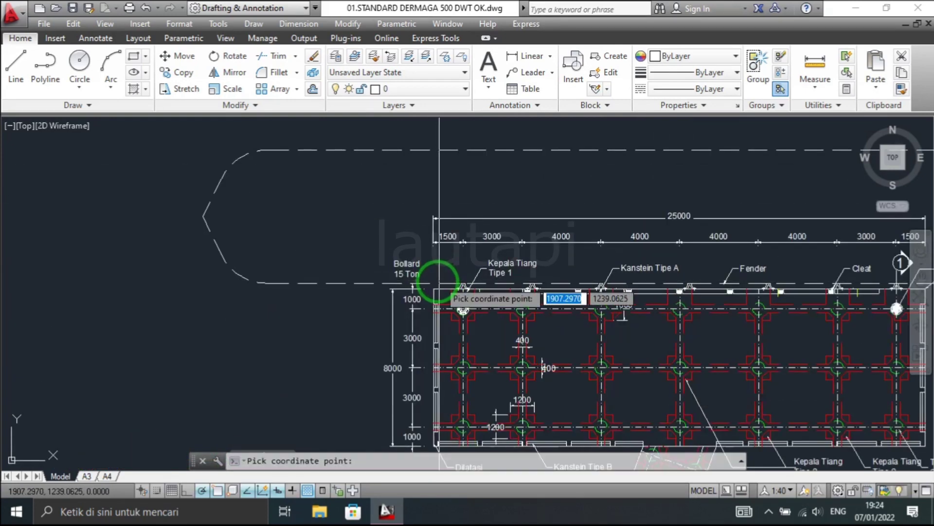
scroll(468, 264, "up", 1)
scroll(428, 297, "up", 2)
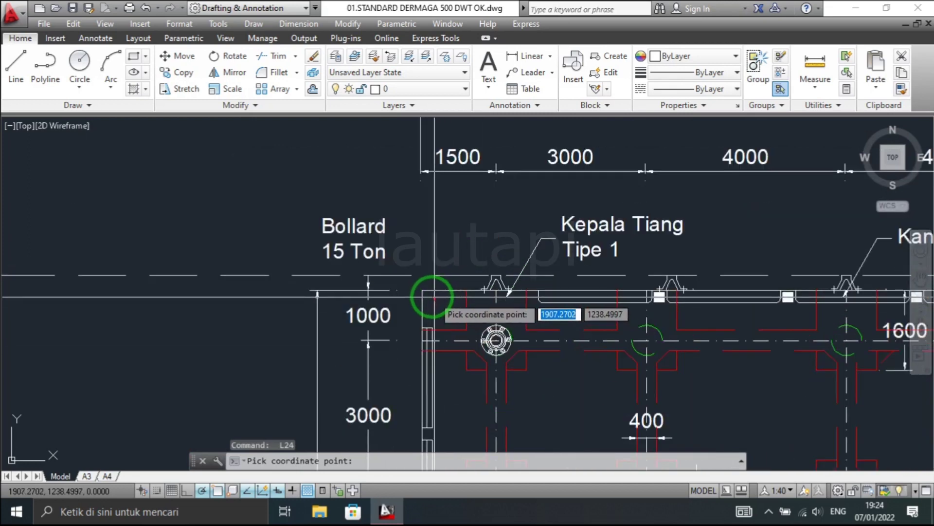
left_click(422, 290)
scroll(443, 298, "down", 3)
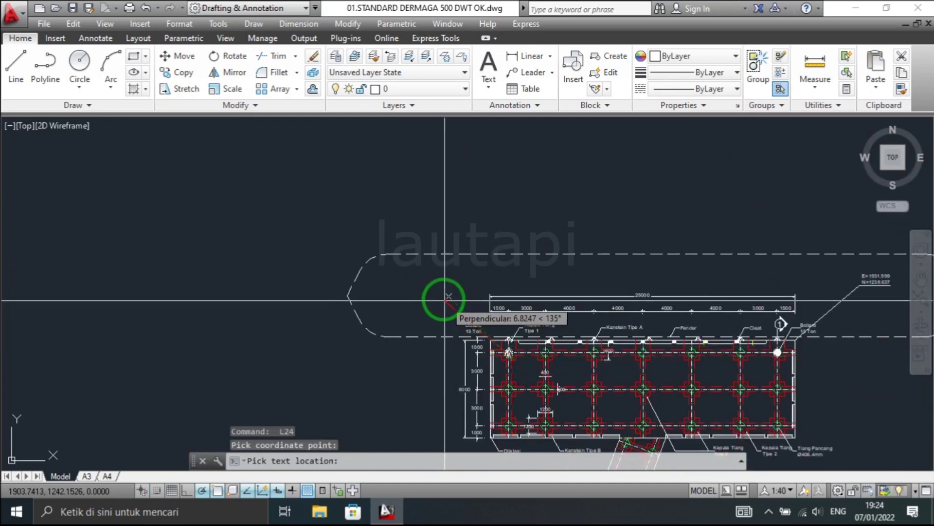
scroll(423, 292, "up", 3)
scroll(364, 248, "down", 4)
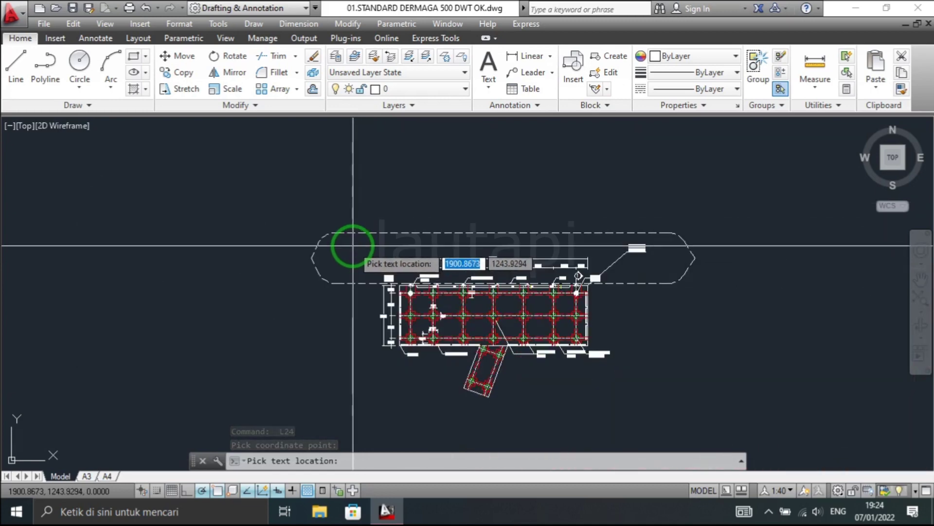
left_click(343, 248)
Zoom in and out to check the new left bollard label.
scroll(372, 272, "up", 3)
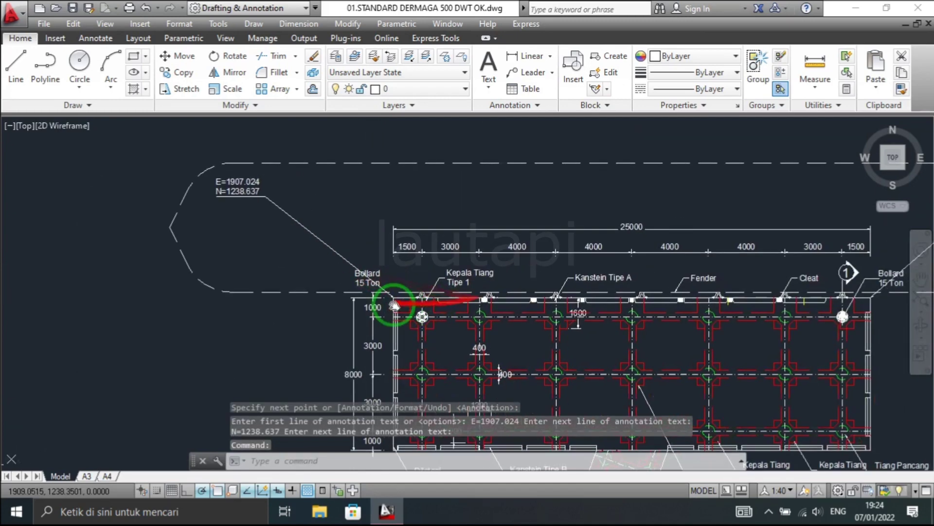
scroll(327, 292, "down", 2)
scroll(396, 297, "up", 2)
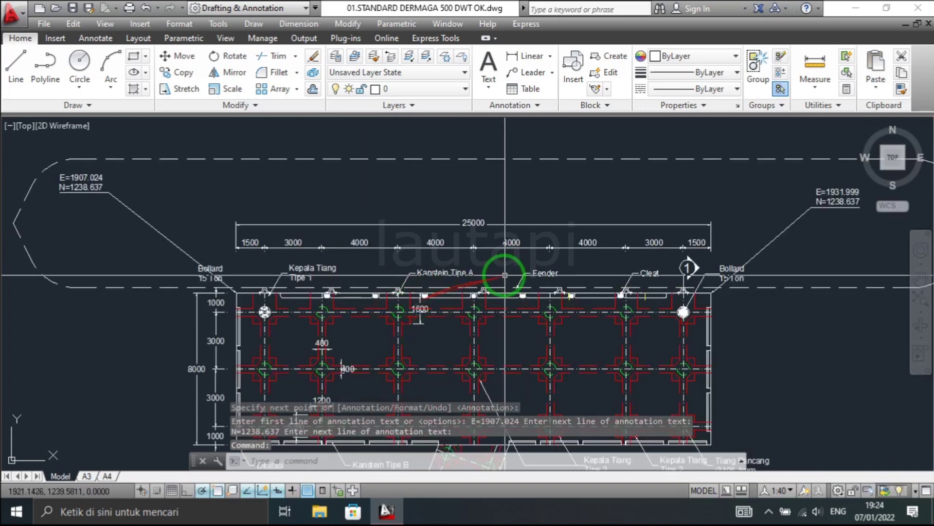
scroll(380, 253, "down", 2)
scroll(243, 209, "up", 4)
scroll(222, 188, "down", 2)
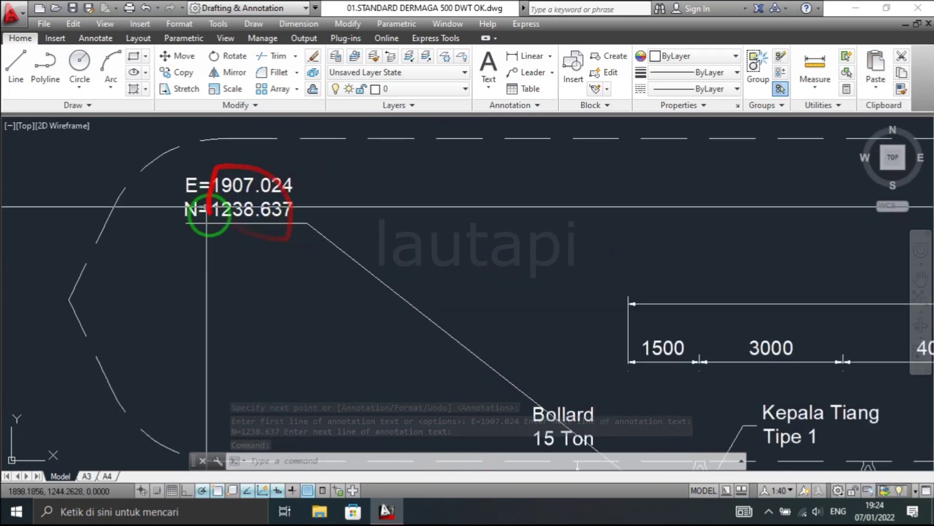
scroll(242, 208, "down", 3)
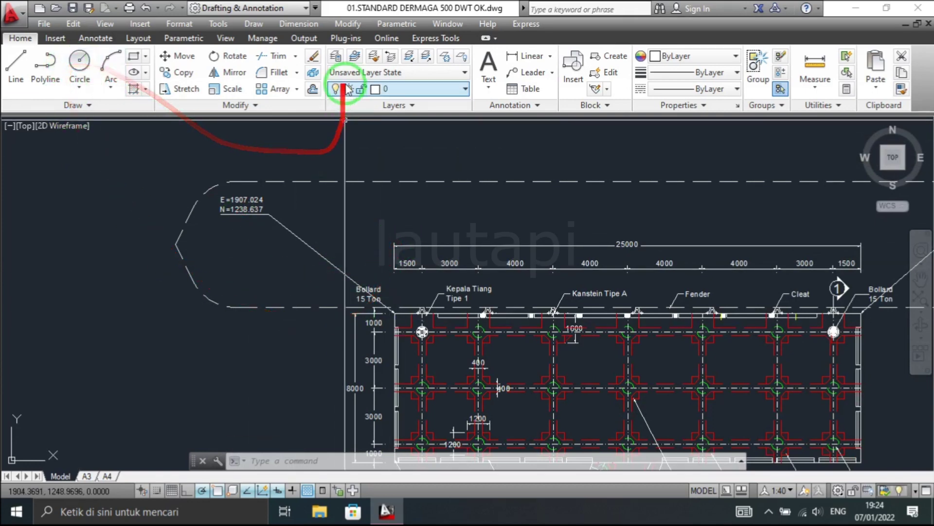
Create a new green layer named Koordinat in Layer Properties.
left_click(337, 59)
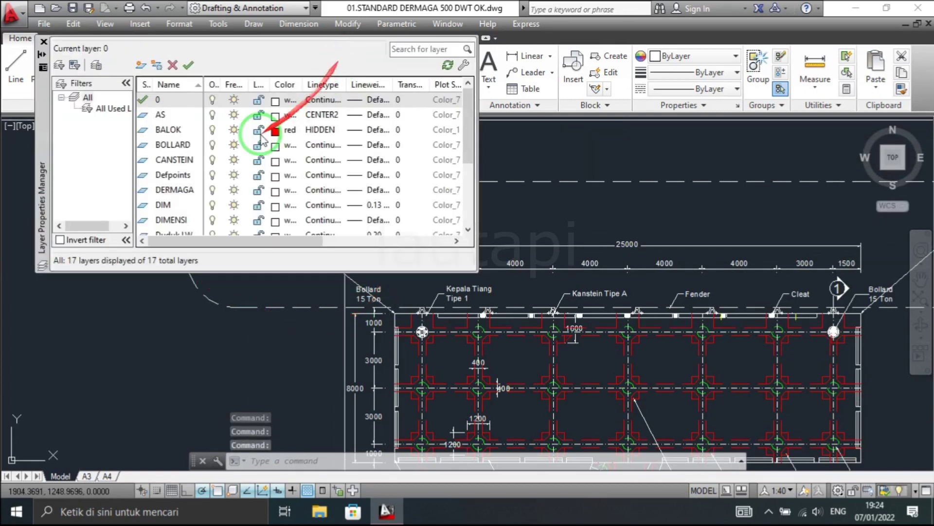
left_click(59, 65)
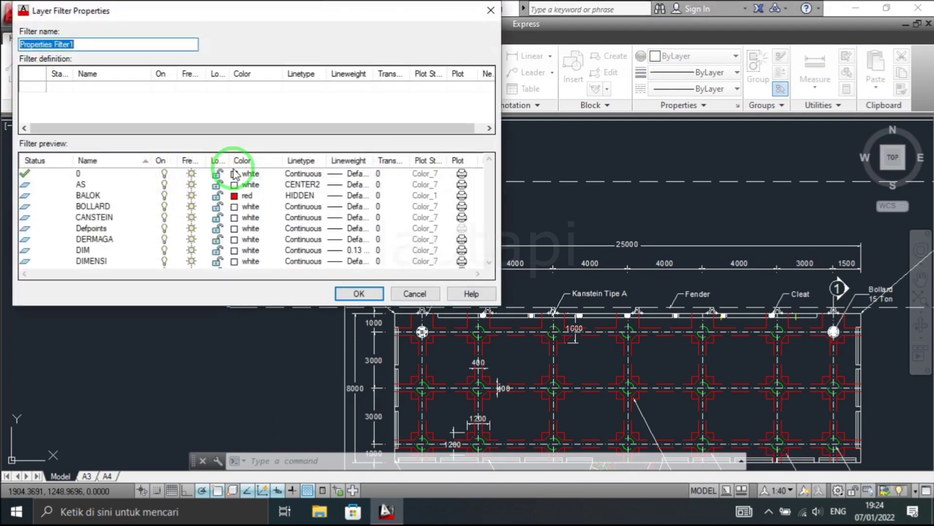
key("Escape")
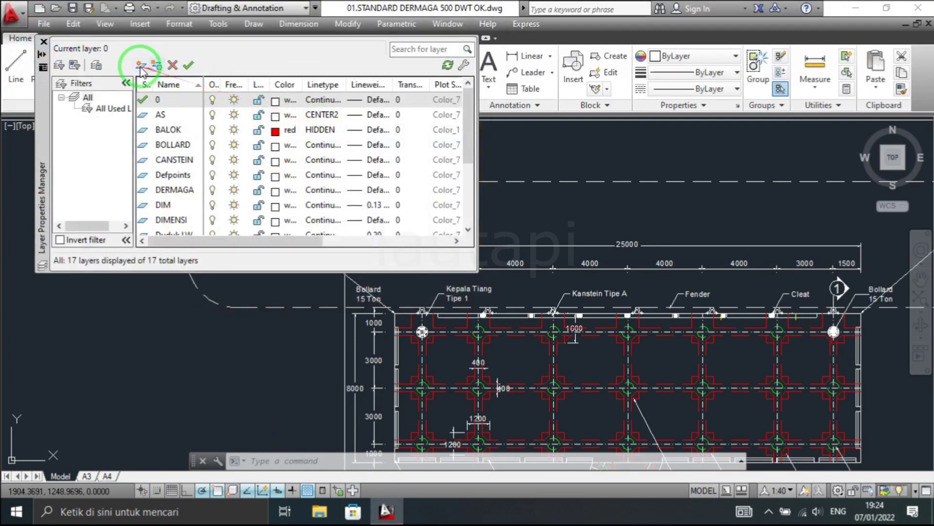
left_click(140, 68)
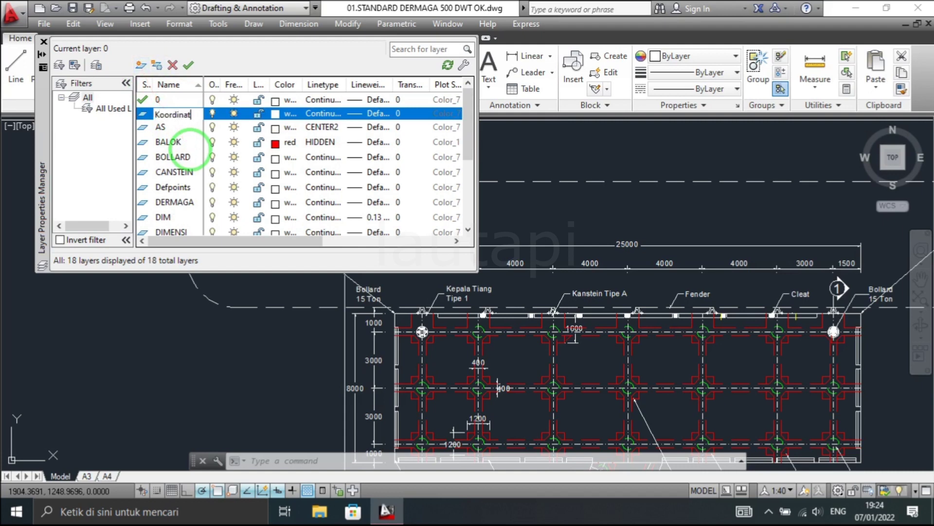
left_click(275, 115)
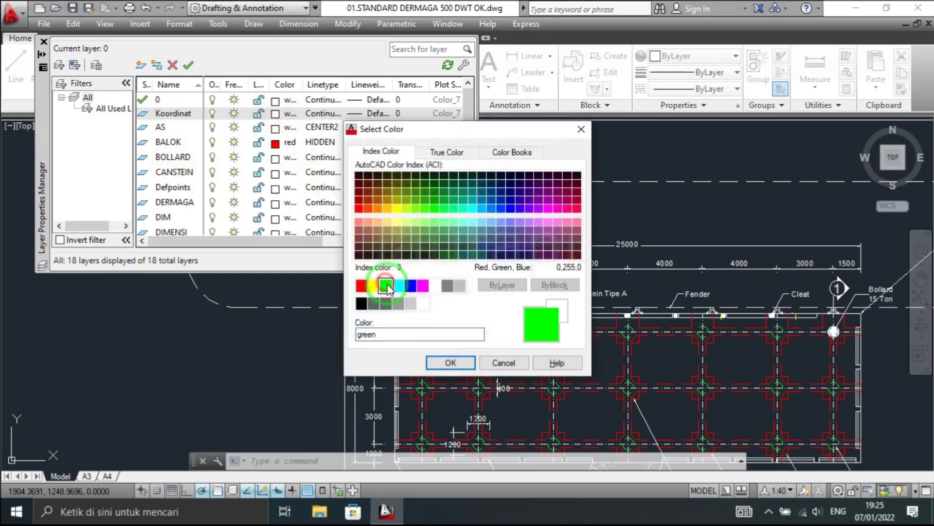
left_click(450, 362)
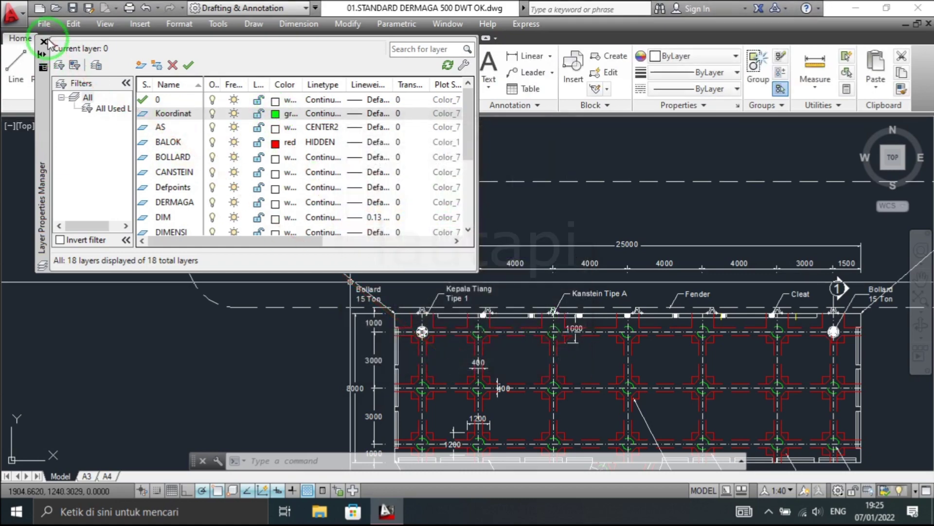
left_click(44, 42)
Make Koordinat the current layer from the Layers dropdown.
left_click(431, 90)
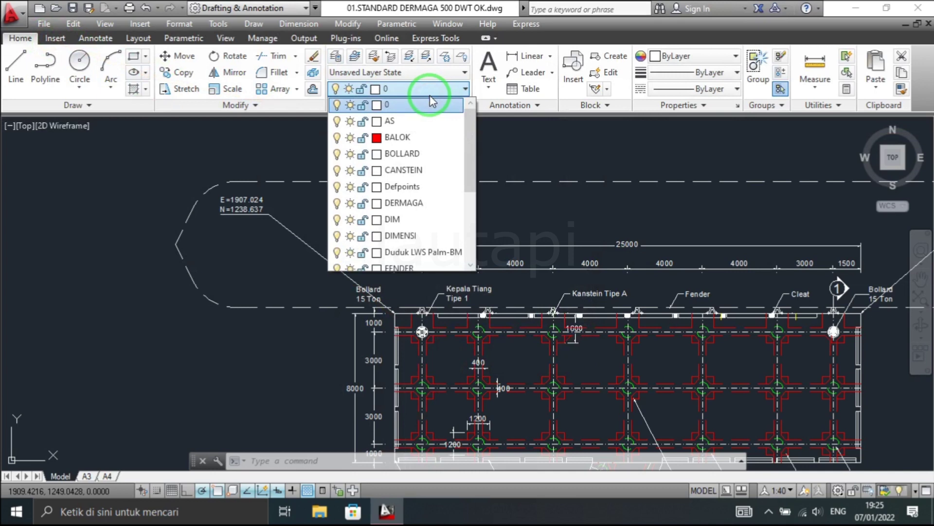
scroll(413, 165, "down", 1)
scroll(418, 184, "down", 2)
left_click(417, 202)
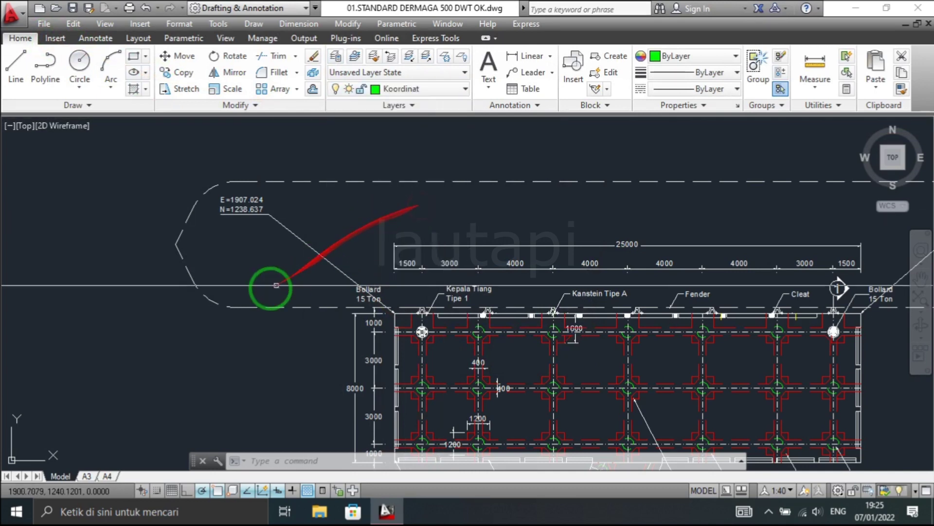
Run L24 to label the lower-right pile corner E=1931.999, N=1230.637.
scroll(246, 251, "down", 5)
scroll(476, 358, "up", 2)
scroll(490, 340, "up", 6)
scroll(452, 350, "down", 6)
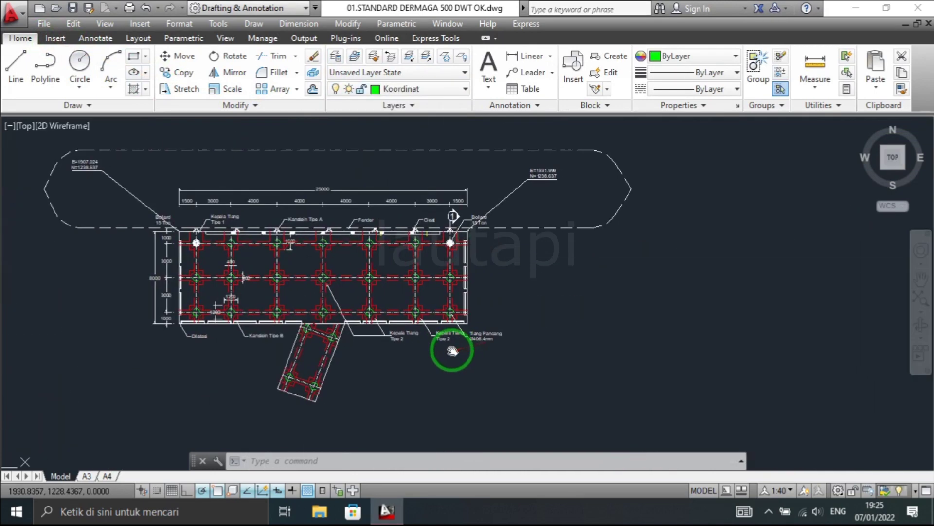
type("L")
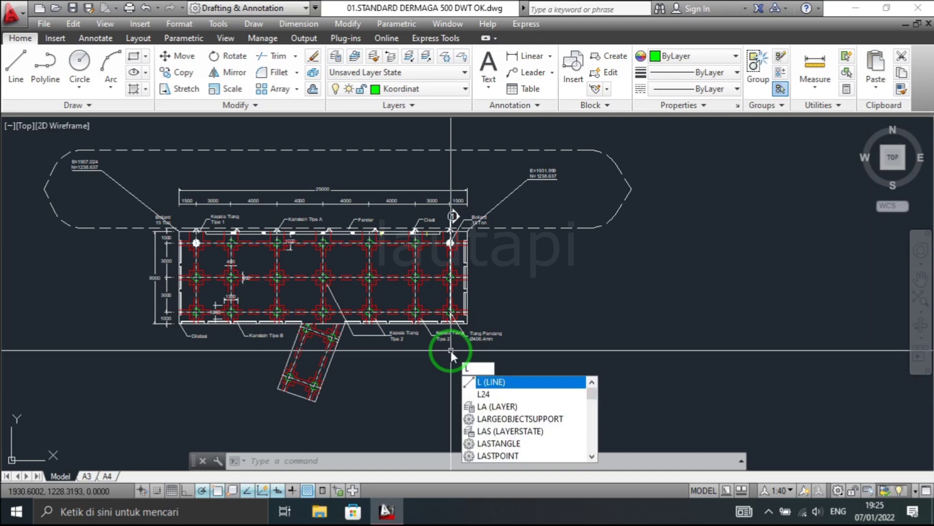
type("24")
key("Return")
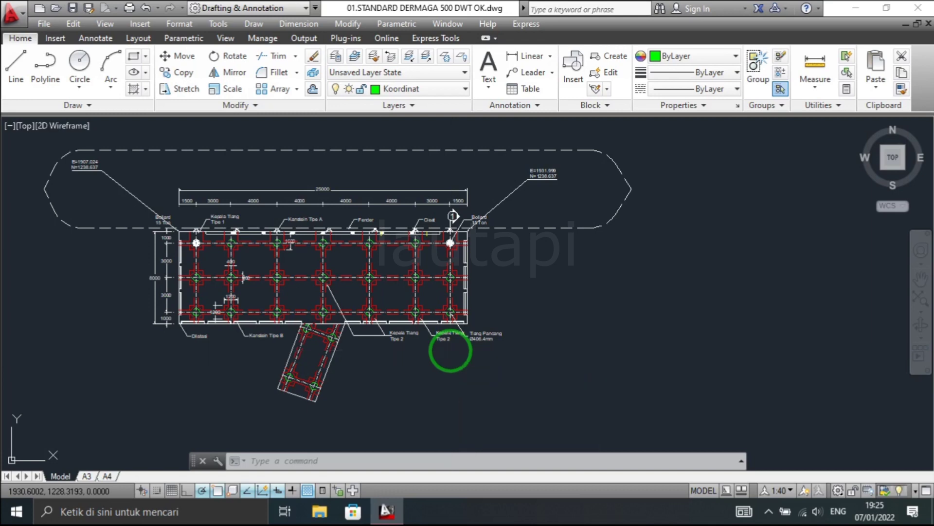
scroll(451, 350, "up", 3)
scroll(502, 301, "up", 2)
scroll(484, 270, "up", 2)
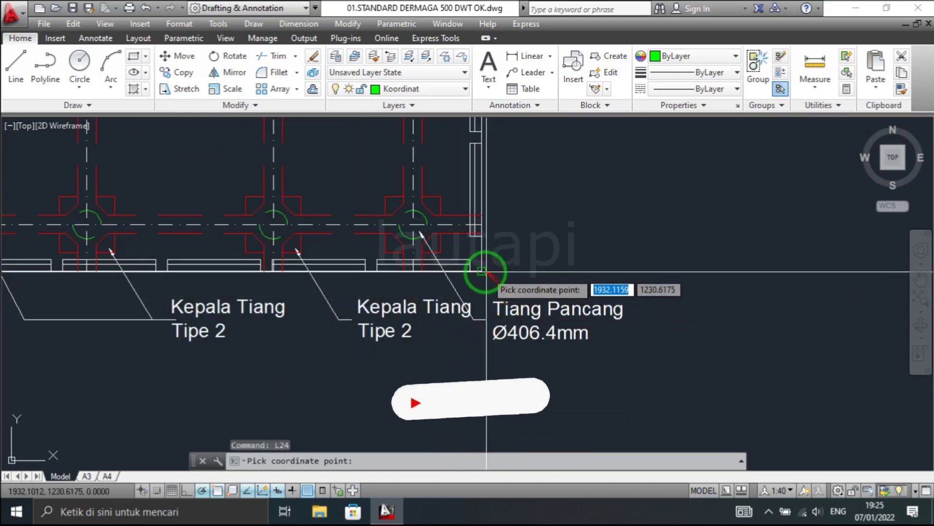
left_click(483, 272)
scroll(484, 271, "down", 5)
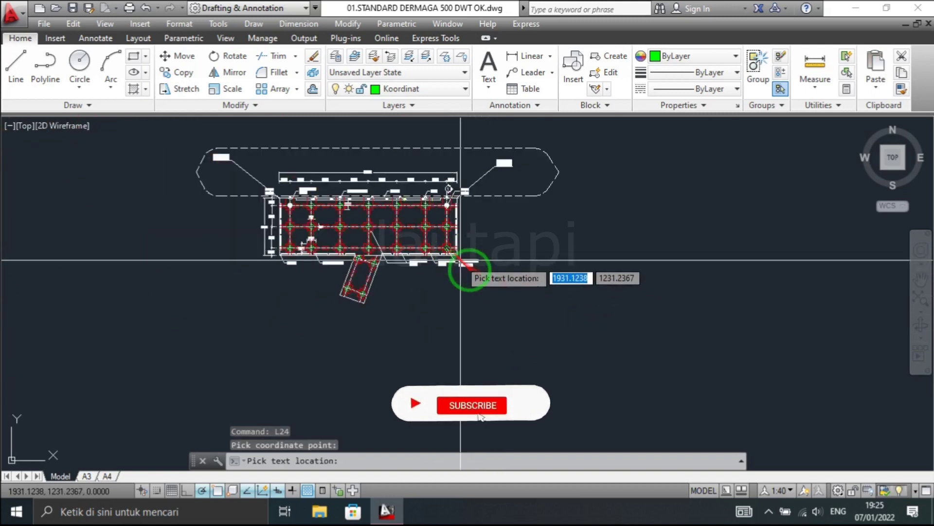
left_click(501, 293)
scroll(501, 292, "up", 5)
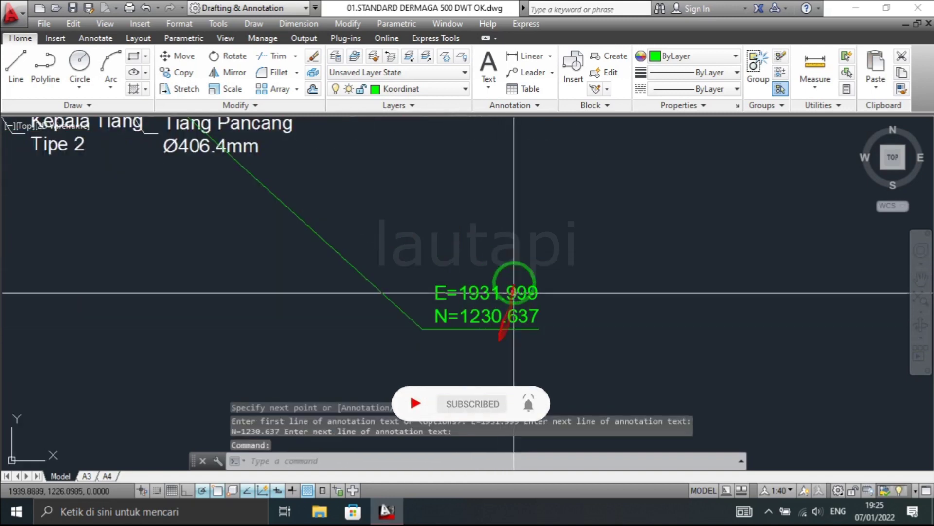
scroll(491, 339, "down", 3)
scroll(526, 307, "down", 2)
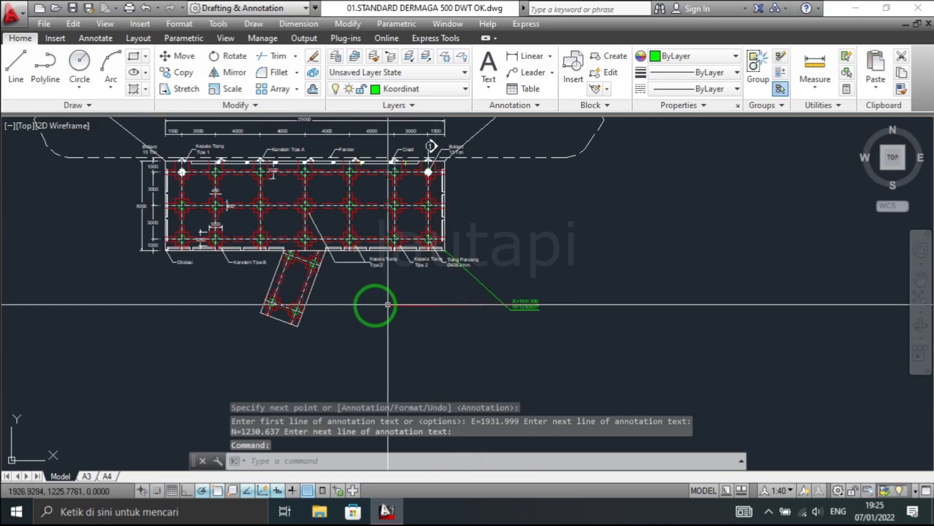
Repeat L24 to label the lower-left corner E=1907.024, N=1230.637.
key("Return")
scroll(134, 286, "up", 4)
scroll(267, 268, "up", 1)
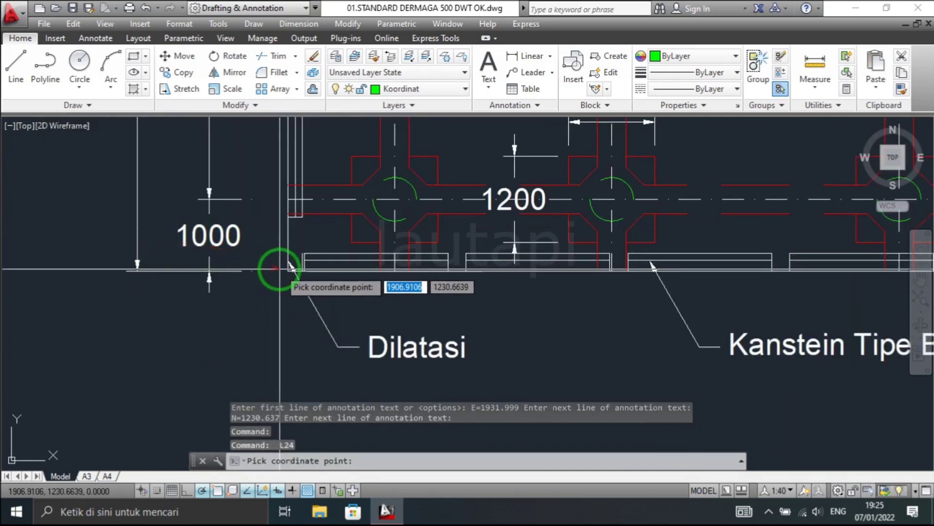
left_click(288, 269)
scroll(288, 268, "down", 5)
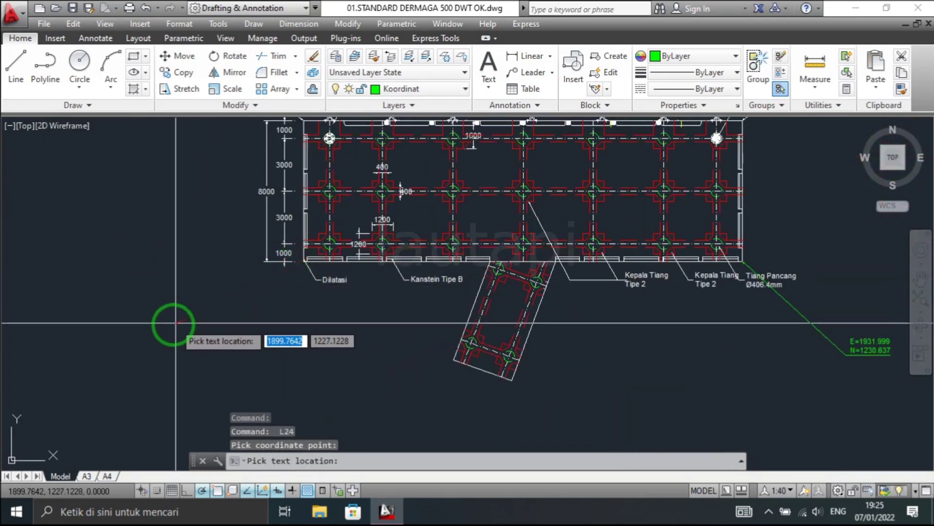
left_click(164, 334)
scroll(334, 309, "down", 3)
scroll(334, 303, "up", 1)
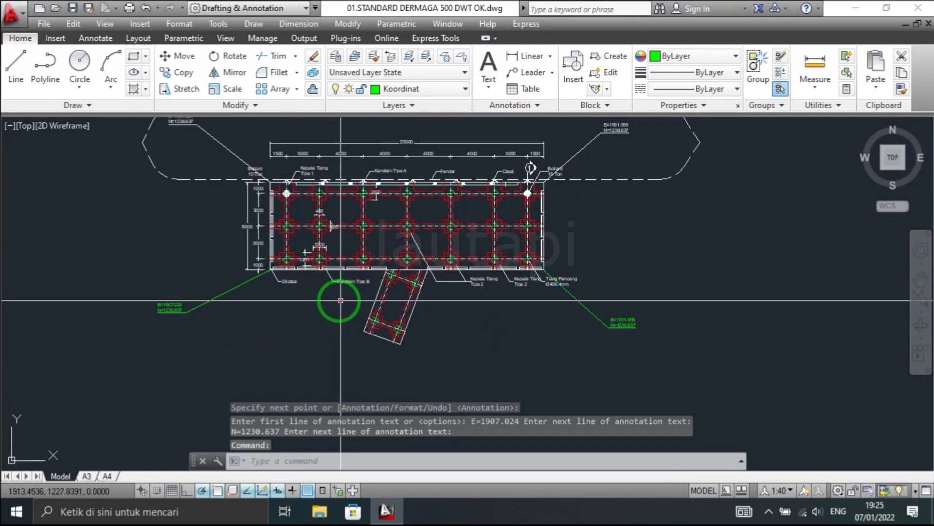
middle_click_drag(333, 302, 338, 322)
scroll(185, 324, "up", 5)
scroll(227, 312, "down", 2)
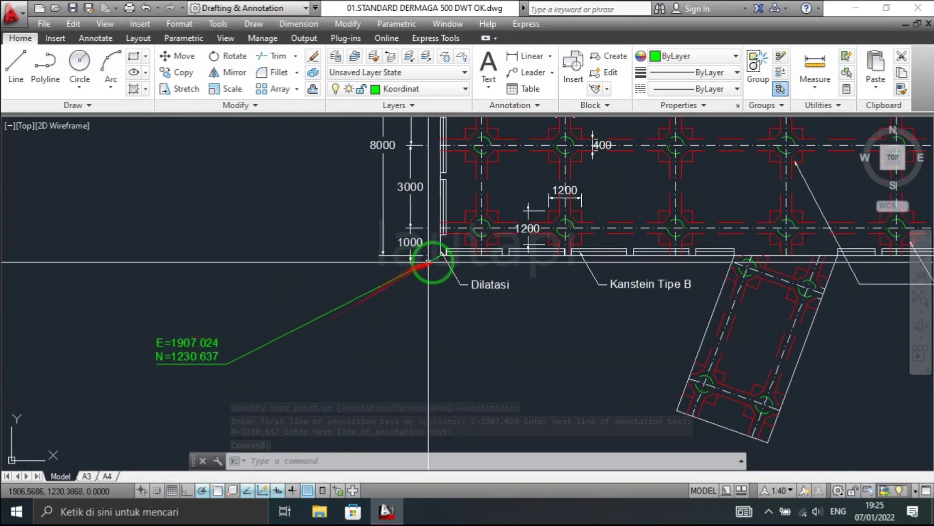
type("c")
Draw a small circle centred on the lower-left Dilatasi corner point.
key("Return")
scroll(438, 258, "up", 4)
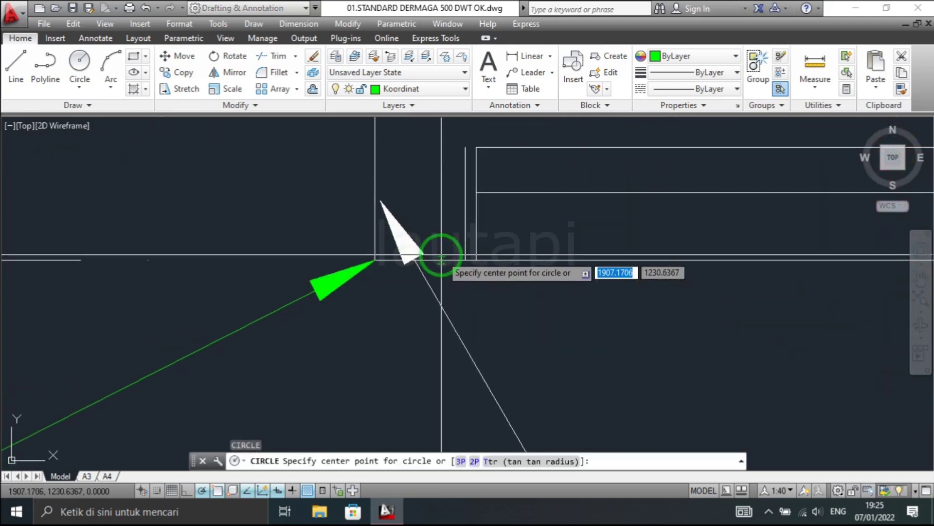
left_click(375, 260)
scroll(375, 261, "down", 3)
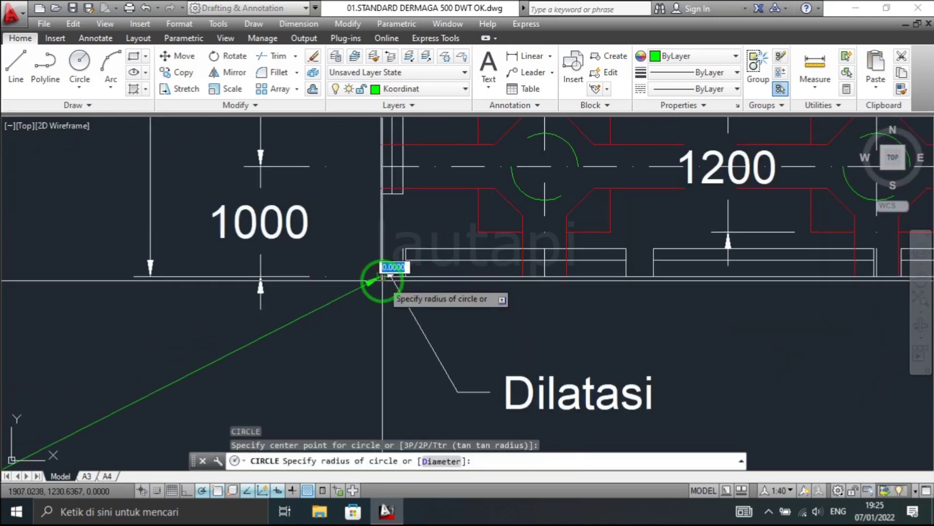
left_click(394, 307)
key("Return")
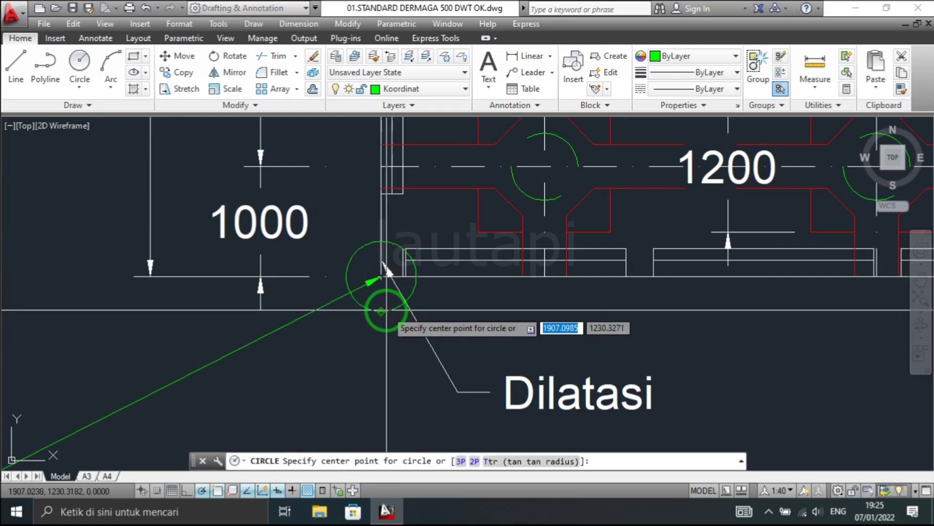
key("Escape")
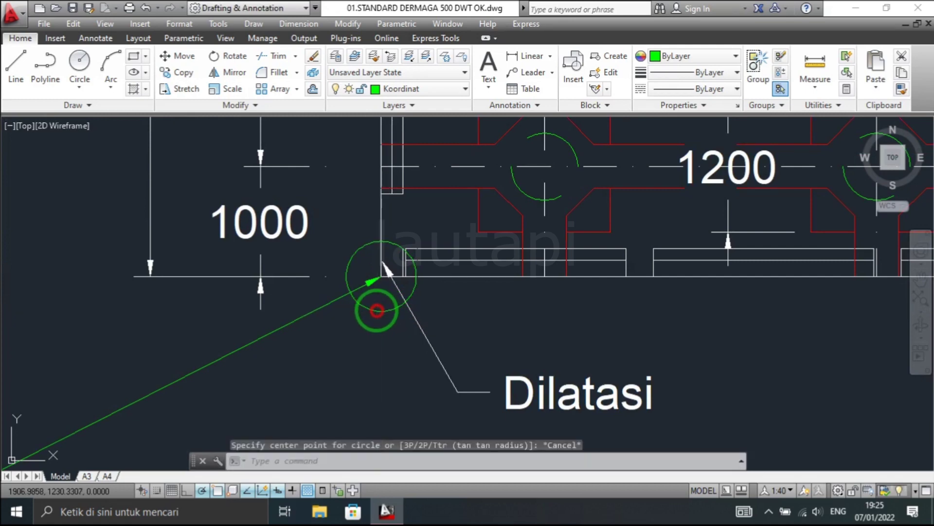
List the circle to confirm its centre X=1907.0238, Y=1230.6367.
left_click(377, 310)
key("Return")
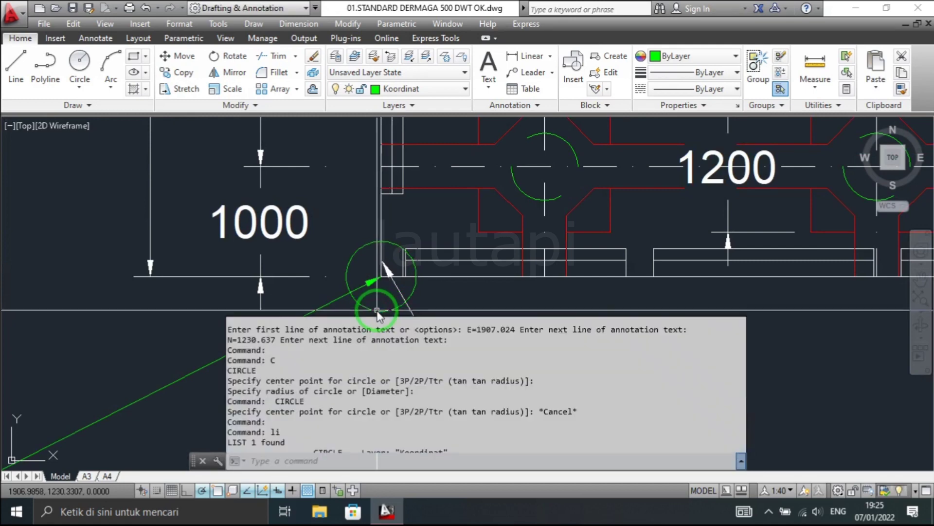
scroll(145, 320, "down", 3)
scroll(119, 344, "down", 1)
scroll(74, 347, "down", 5)
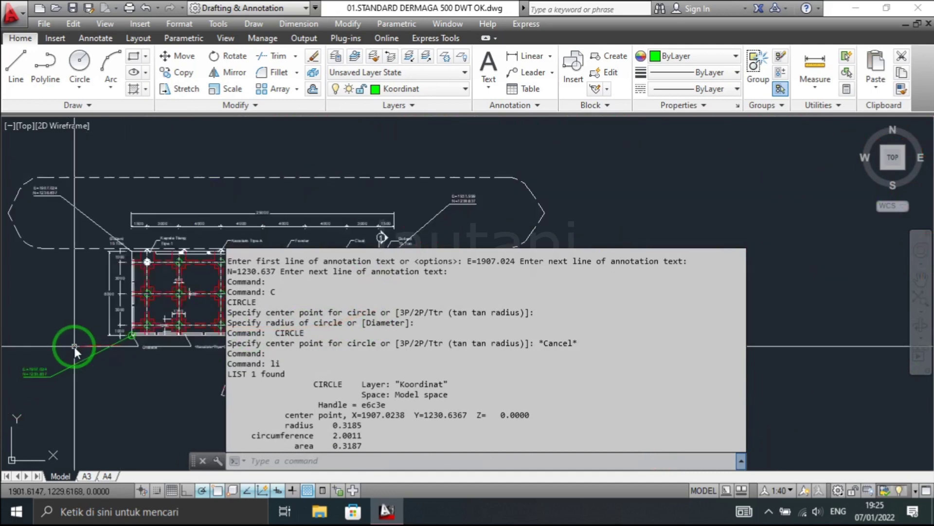
scroll(22, 369, "up", 6)
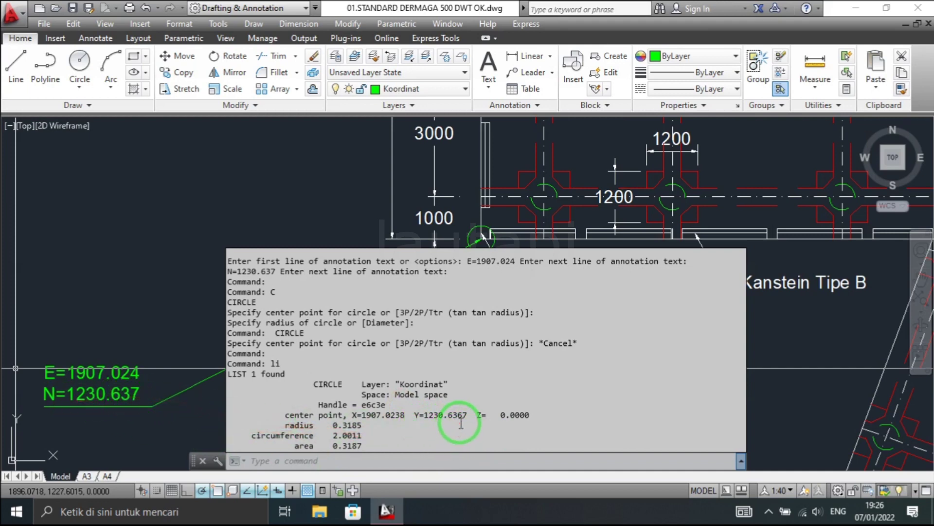
scroll(194, 205, "down", 3)
scroll(244, 239, "down", 3)
scroll(341, 250, "down", 2)
scroll(393, 252, "up", 4)
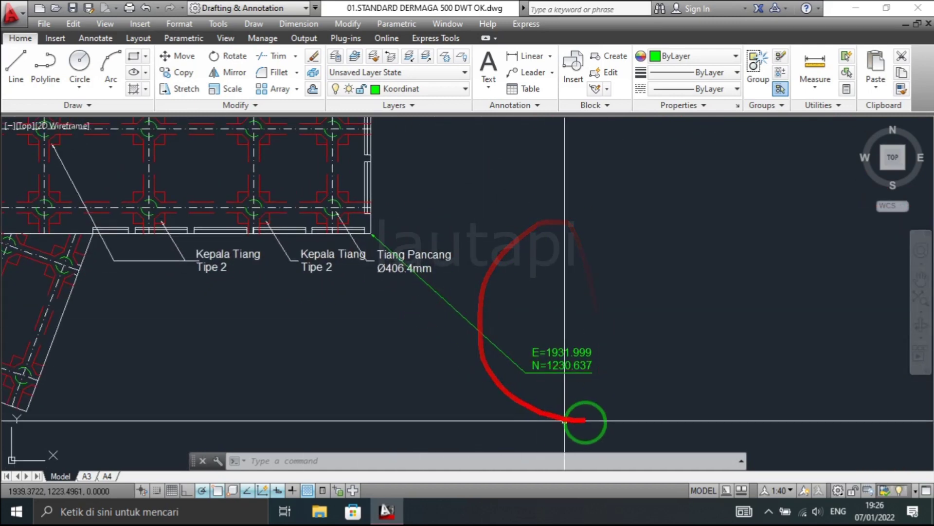
Crossing-select the E=1931.999 N=1230.637 leader and move it below the pile cap's right end.
middle_click_drag(466, 342, 418, 313)
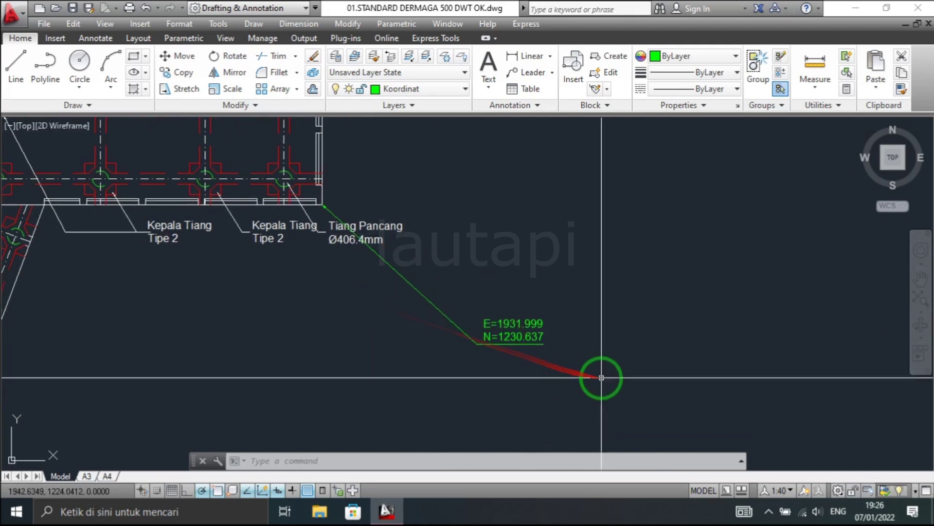
left_click(605, 388)
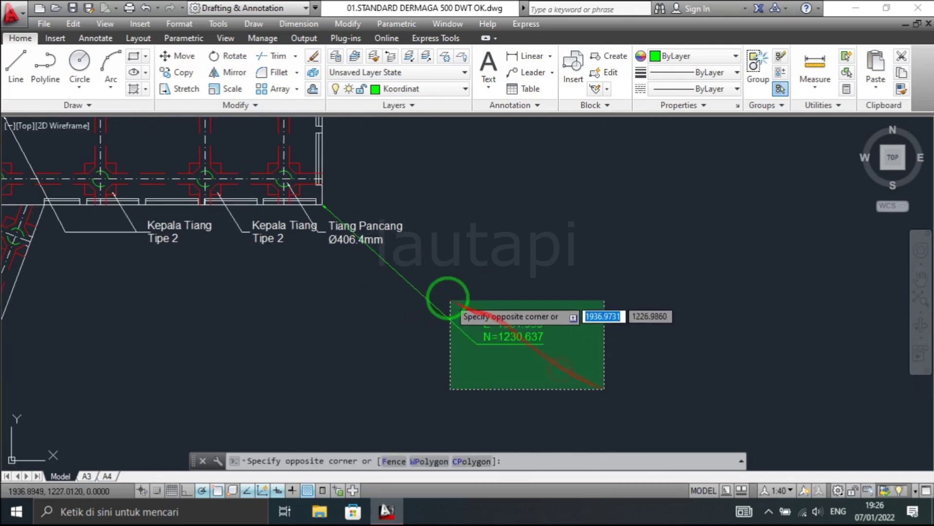
left_click(445, 296)
key("Return")
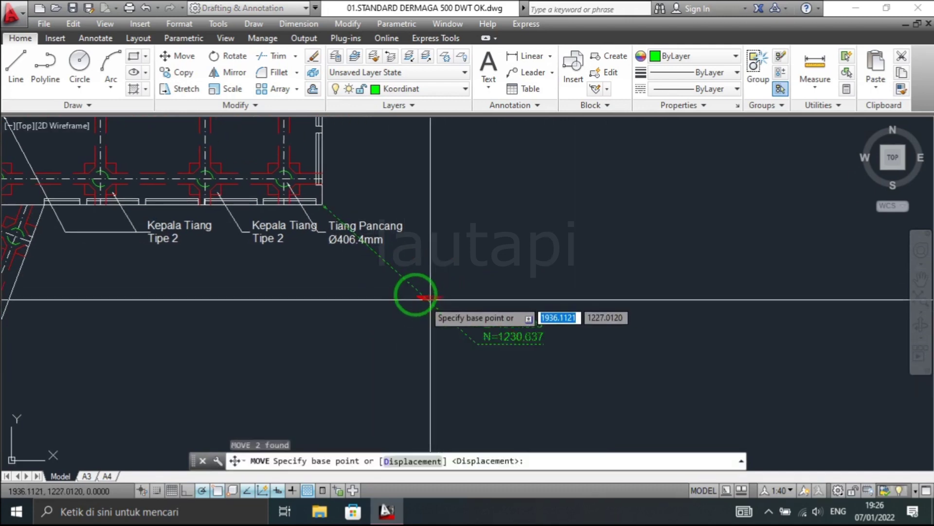
left_click(322, 205)
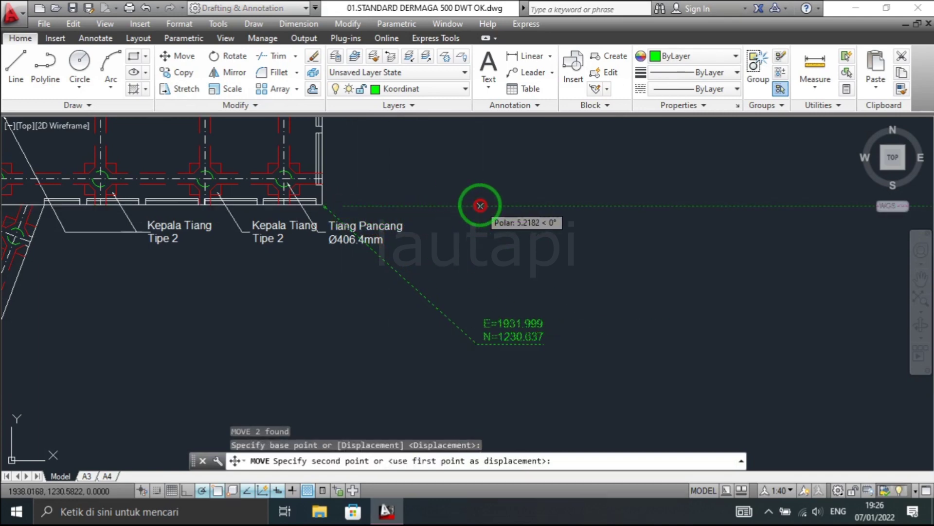
left_click(480, 205)
Regenerate the drawing with RE to refresh the display.
middle_click_drag(534, 305, 487, 303)
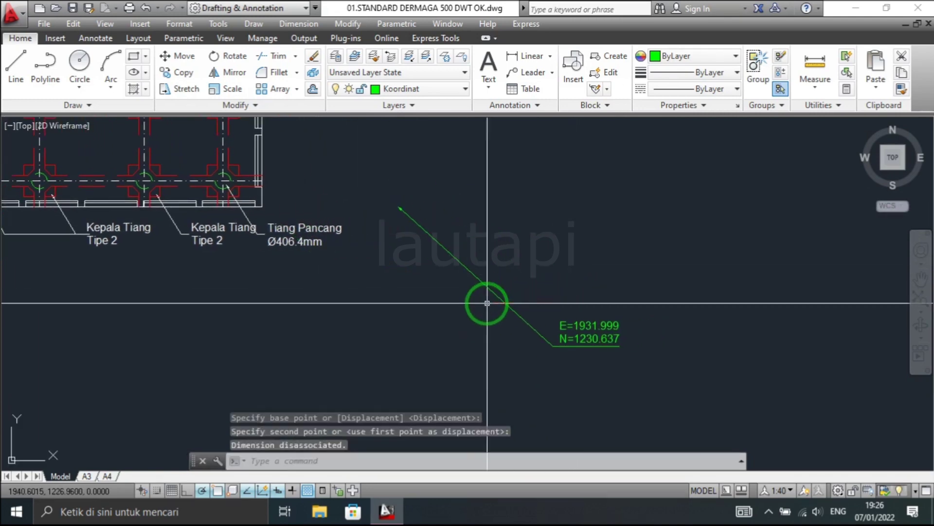
type("re")
key("Return")
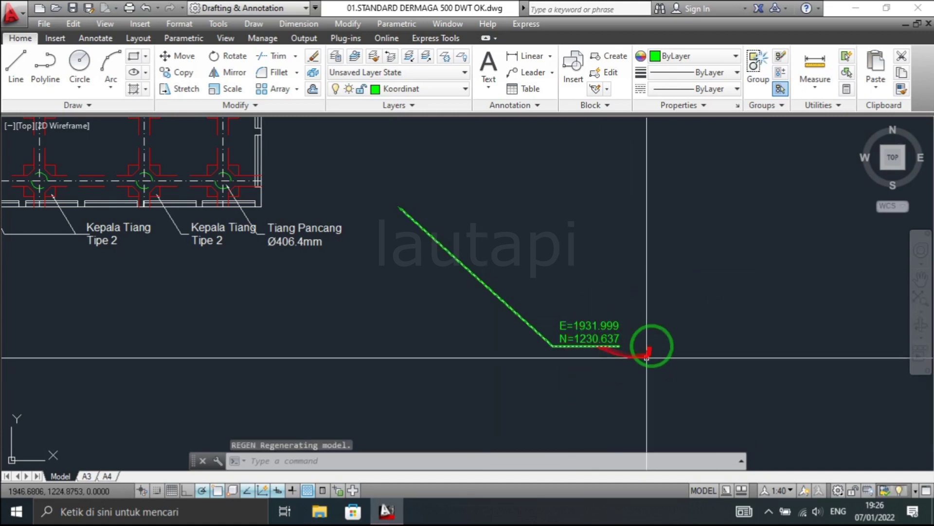
scroll(501, 328, "down", 2)
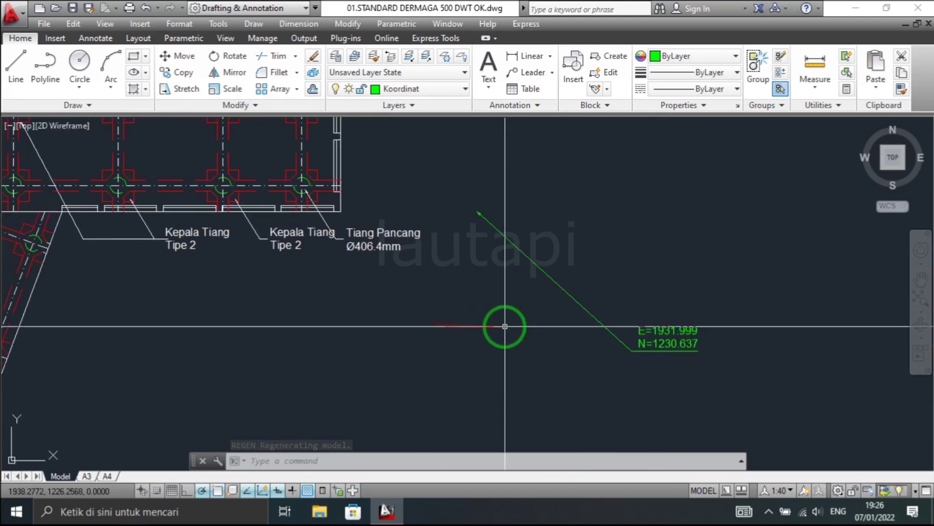
scroll(496, 325, "down", 2)
scroll(433, 318, "down", 1)
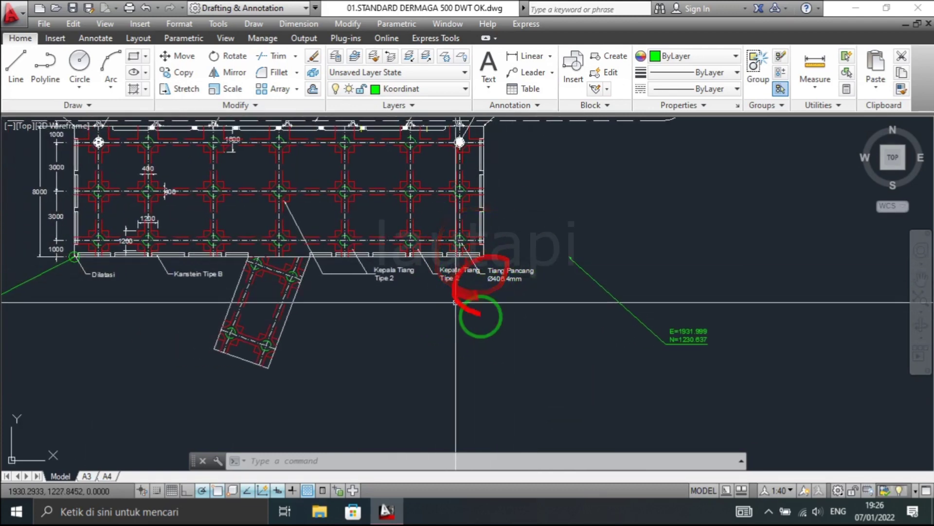
Move the right coordinate leader again so it leads from the bottom-right pile corner.
middle_click_drag(387, 351, 431, 365)
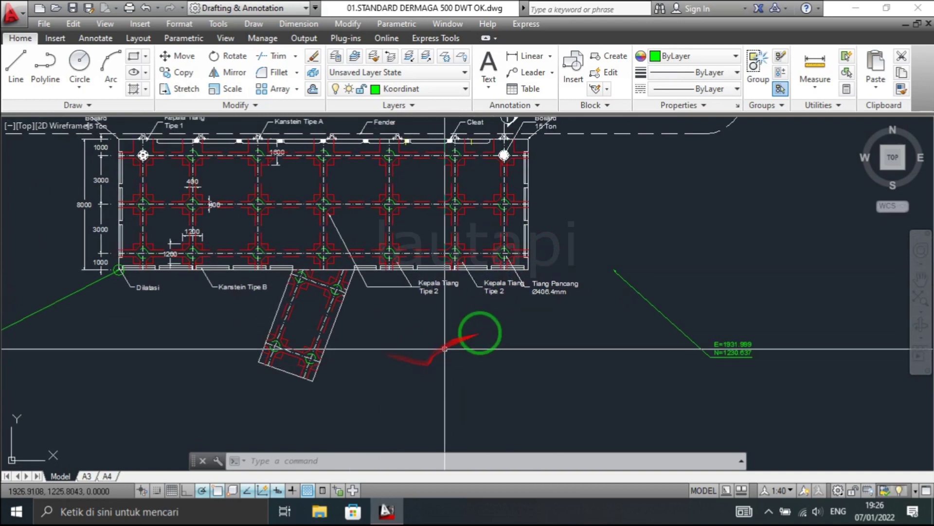
left_click(824, 386)
left_click(694, 284)
type("m")
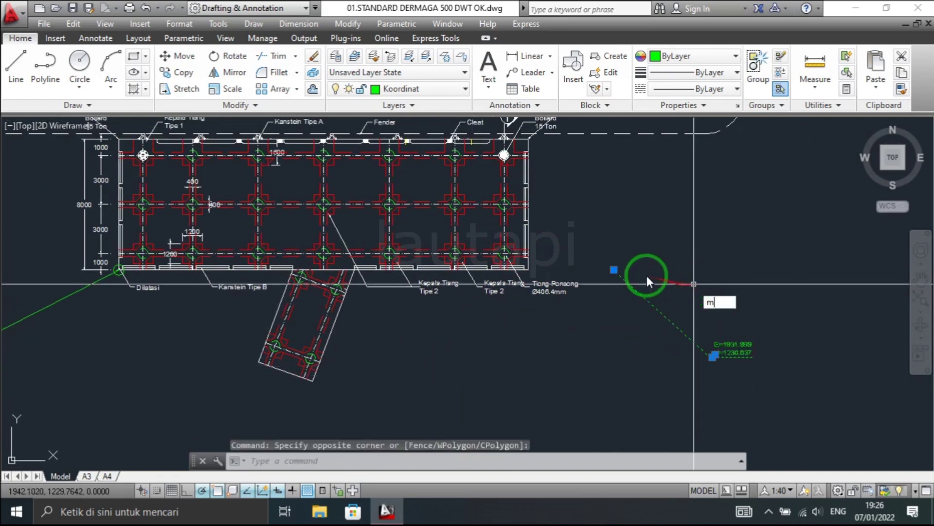
key("Return")
scroll(598, 273, "up", 3)
scroll(641, 244, "up", 3)
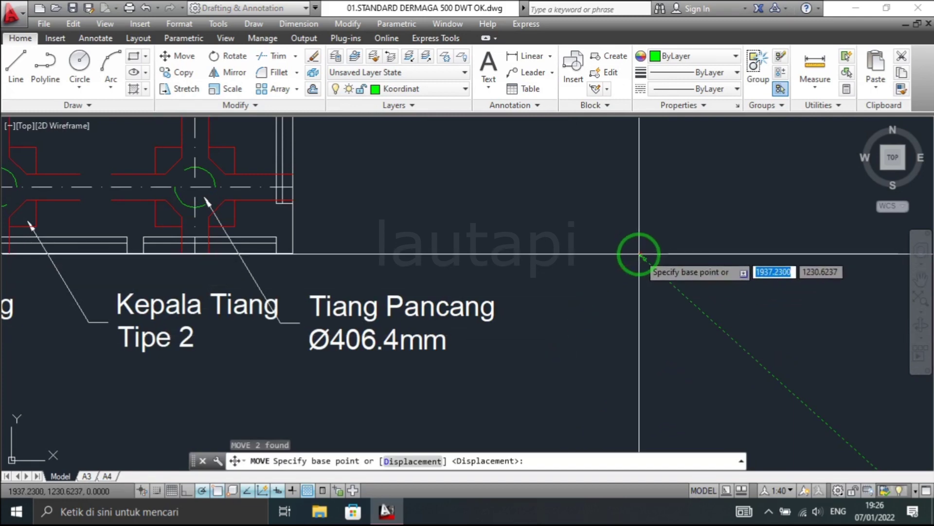
left_click(641, 254)
scroll(293, 253, "down", 1)
scroll(511, 327, "down", 4)
left_click(563, 343)
key("Escape")
Pan and zoom across the dock plan to review the labels.
scroll(562, 343, "up", 4)
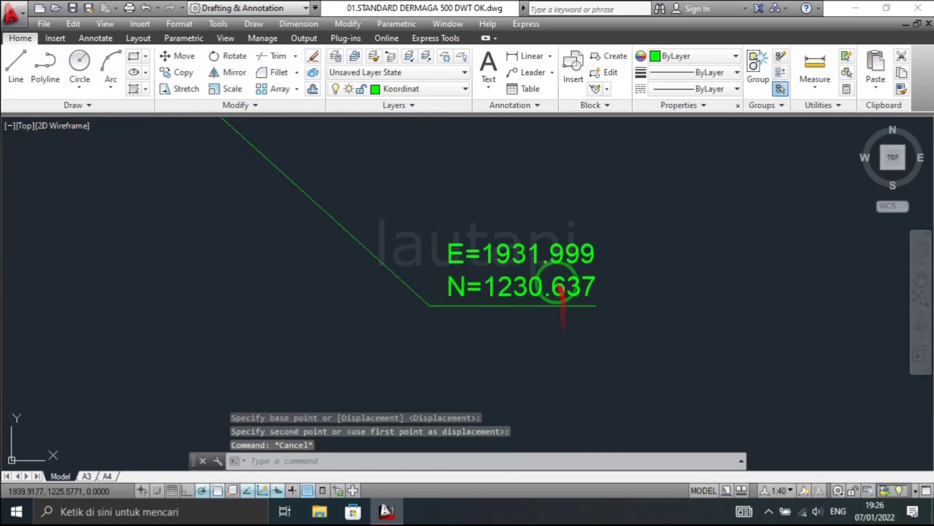
scroll(511, 286, "down", 4)
middle_click_drag(358, 298, 596, 309)
scroll(596, 309, "down", 1)
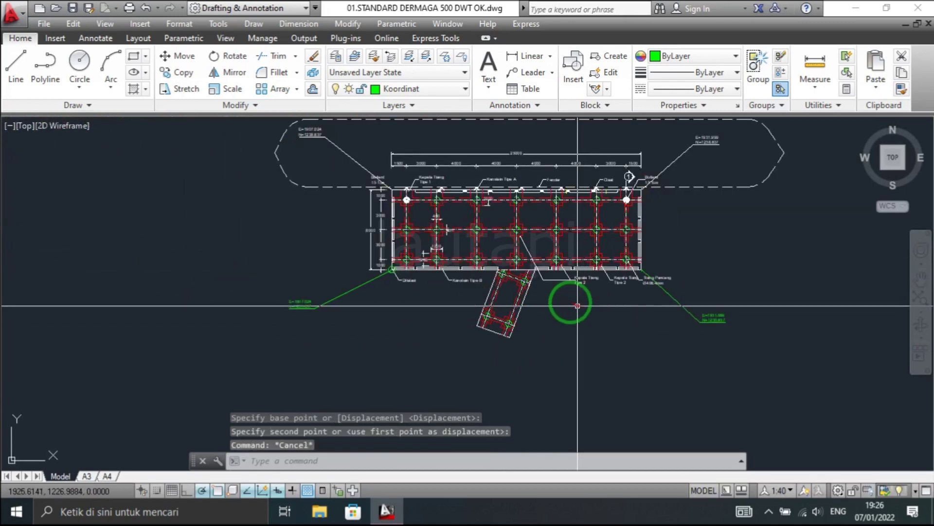
Pan over the pile grid, then minimise AutoCAD to the Windows desktop.
scroll(484, 317, "down", 2)
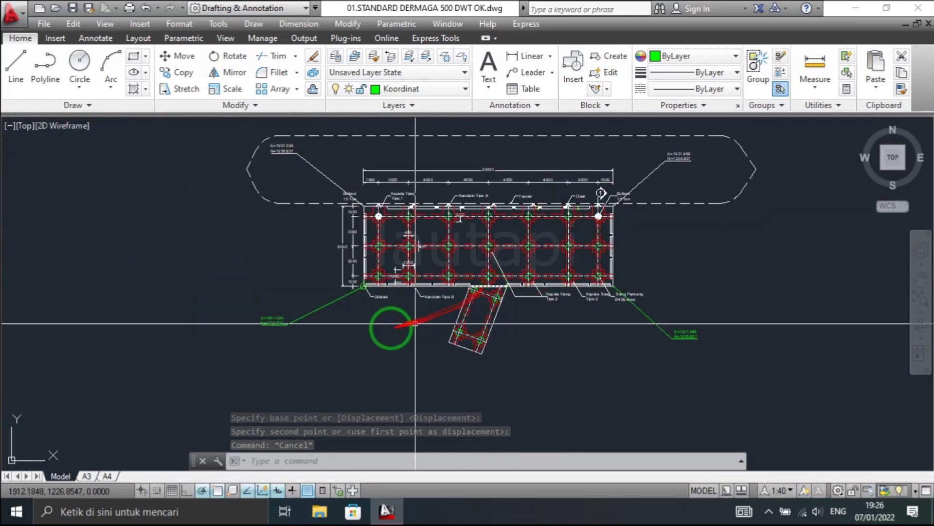
middle_click_drag(405, 313, 372, 337)
scroll(375, 335, "up", 2)
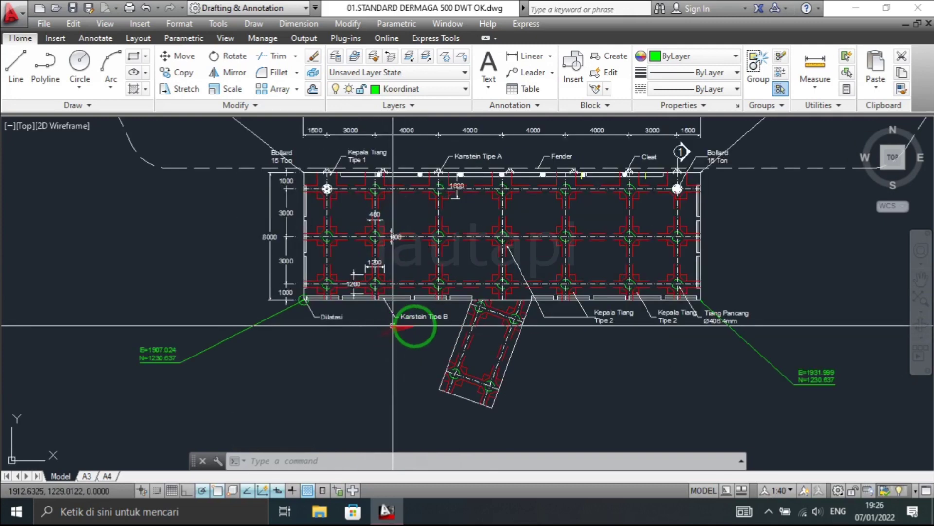
middle_click_drag(455, 382, 456, 392)
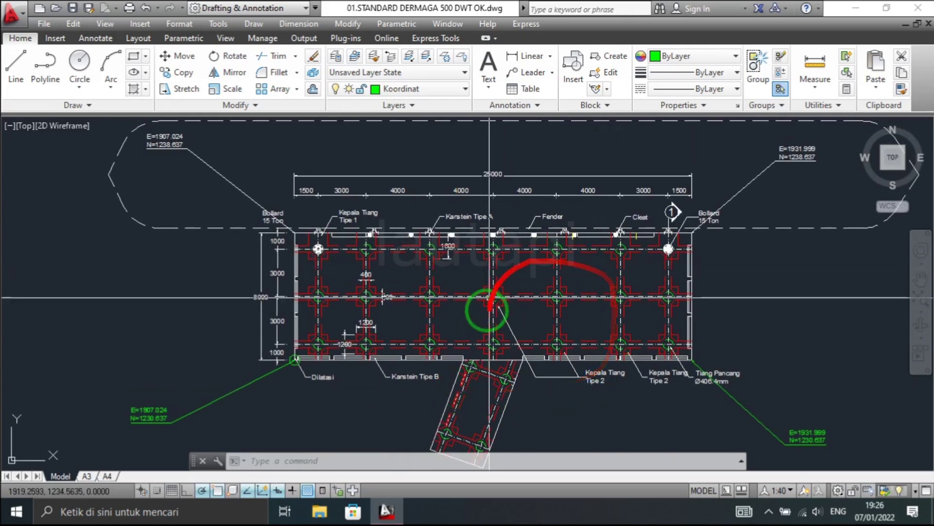
middle_click_drag(673, 286, 663, 287)
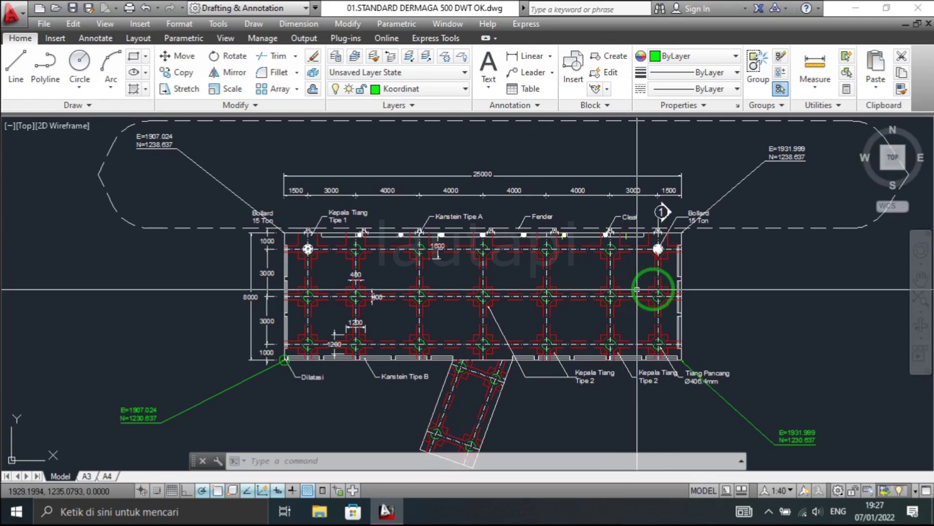
left_click(854, 7)
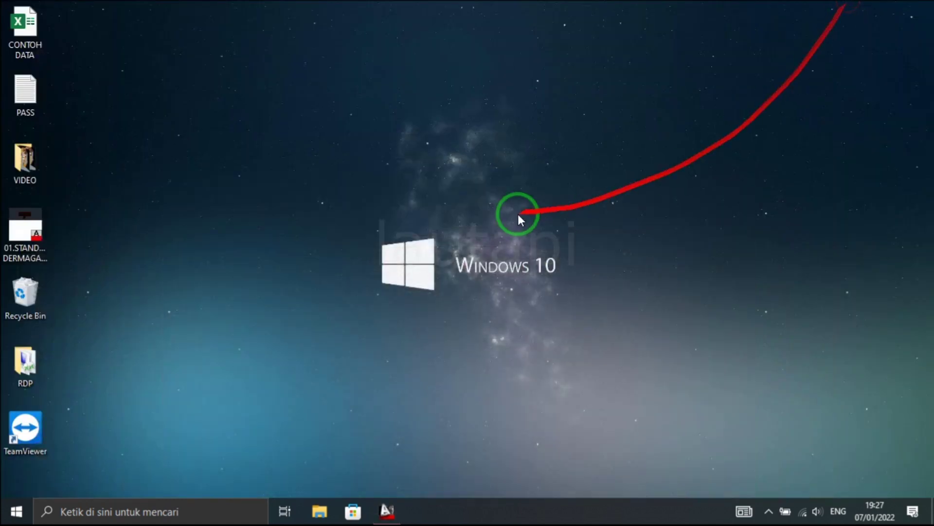